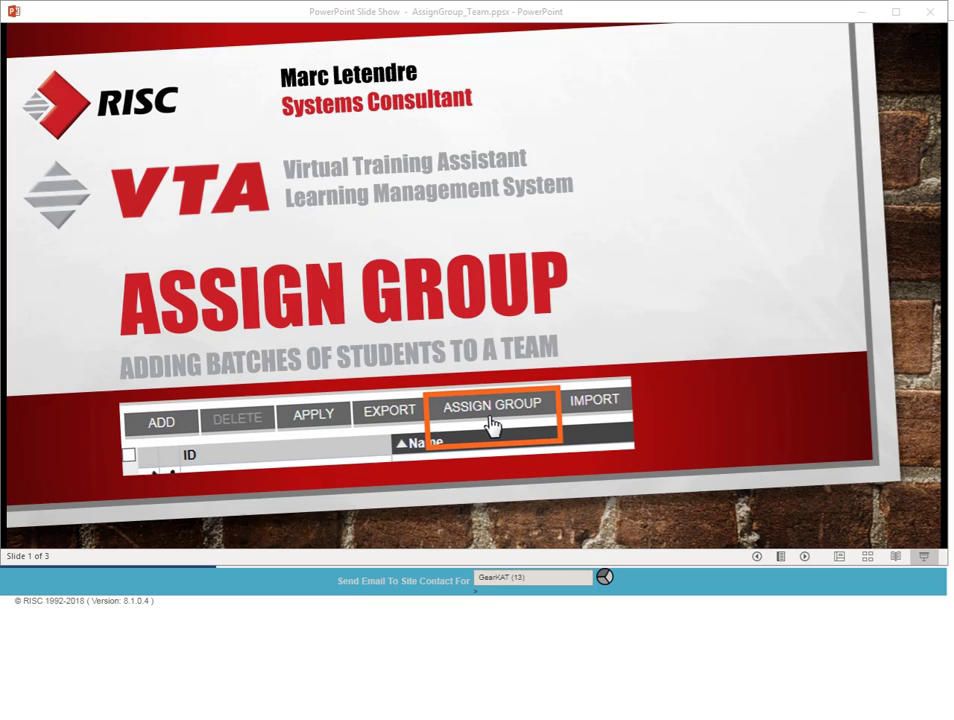
- End the Assign Group slide show to return to VTA's Retail Training students page
key("Escape")
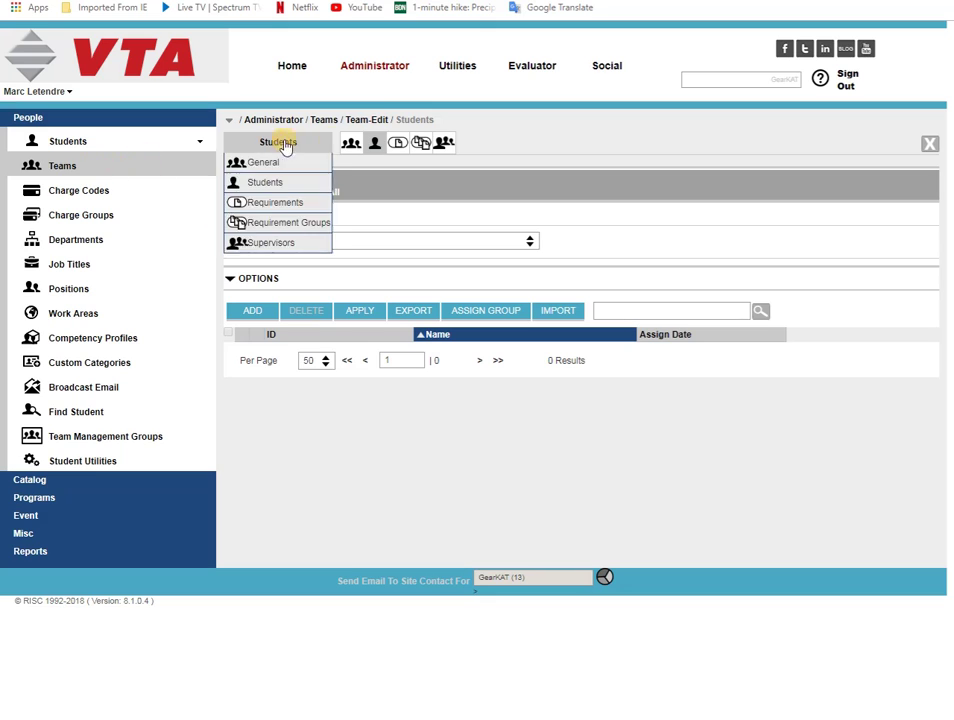
- In the group assignment form, filter students by Department set to Retail
left_click(485, 310)
left_click(330, 260)
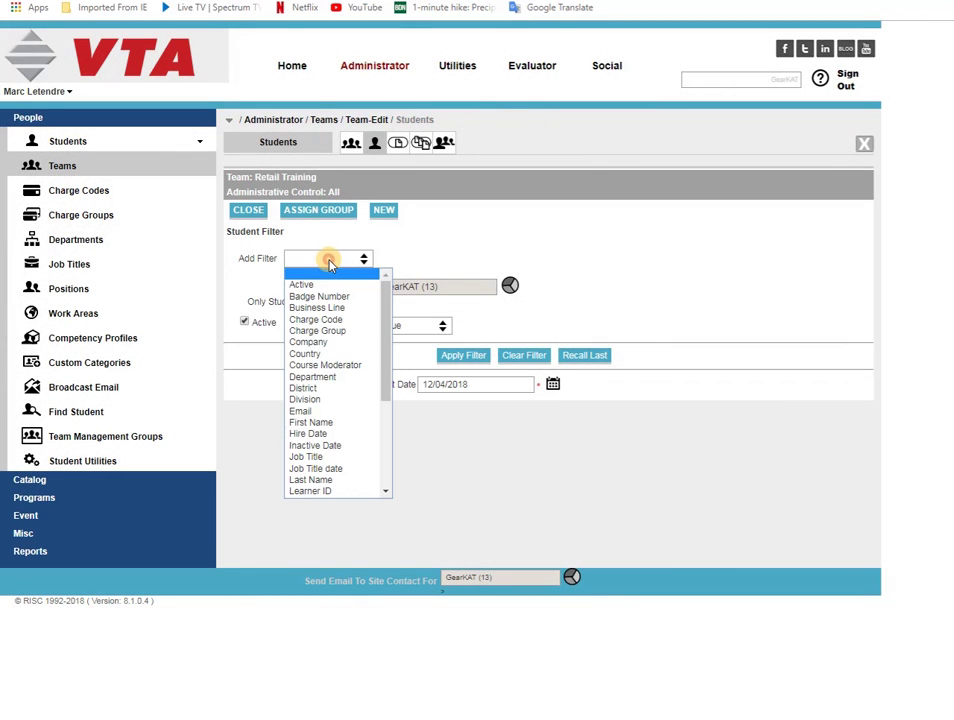
left_click(331, 378)
left_click(537, 375)
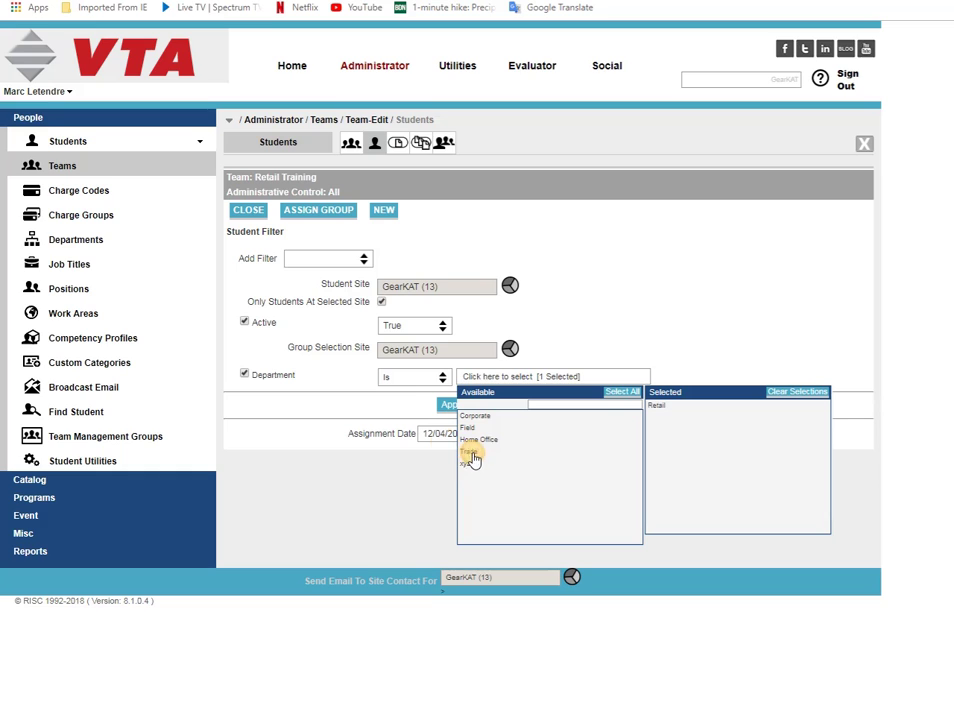
left_click(446, 404)
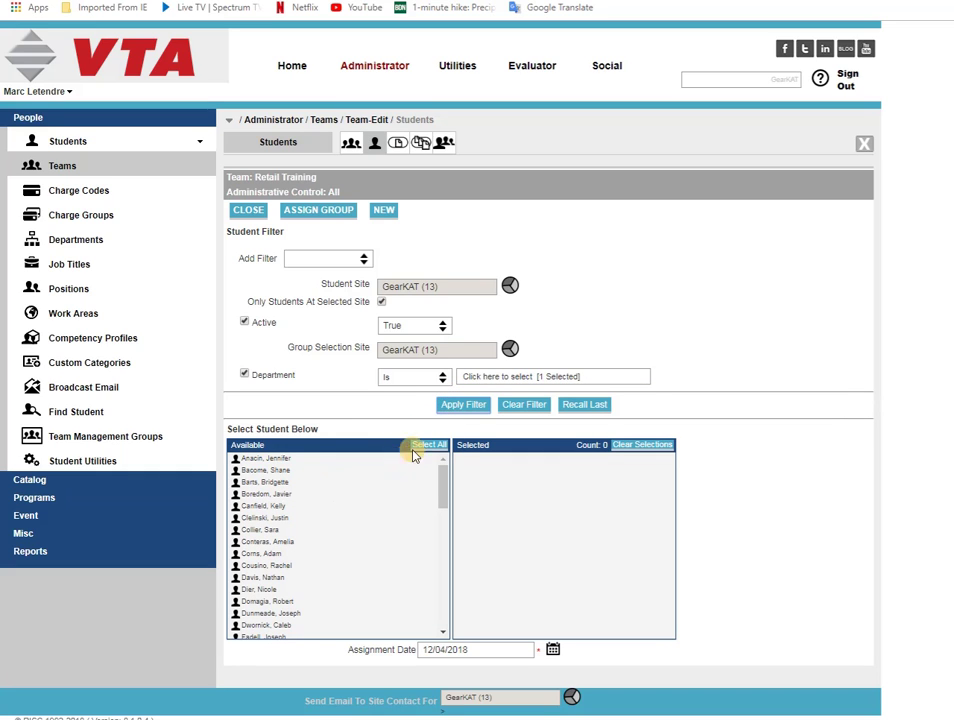
- Select all 58 Retail students and assign them to the Retail Training team
left_click(427, 446)
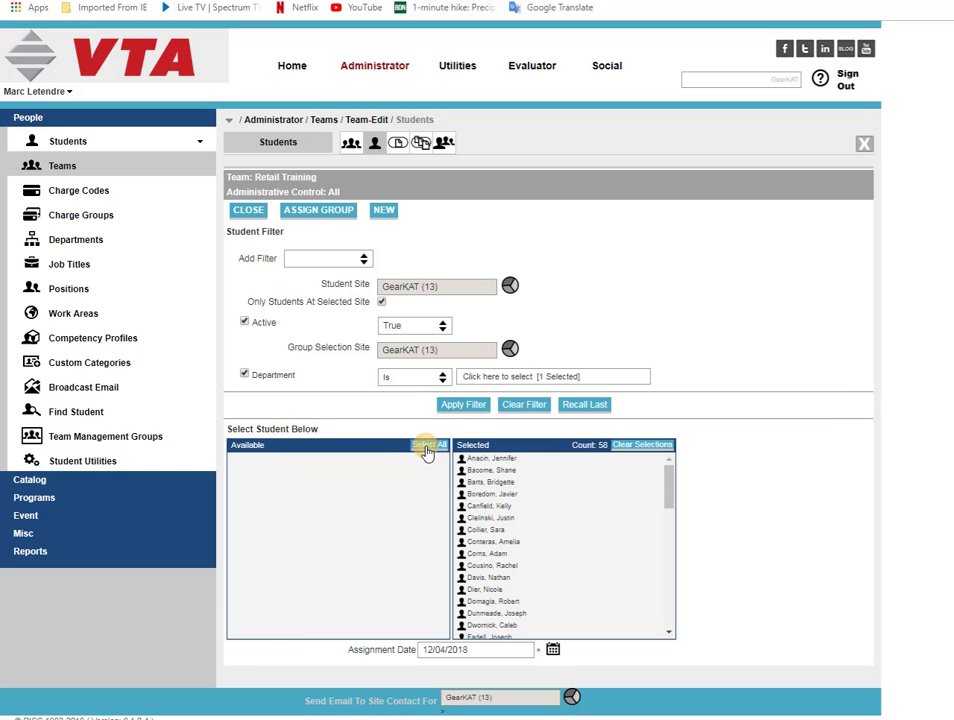
left_click(318, 210)
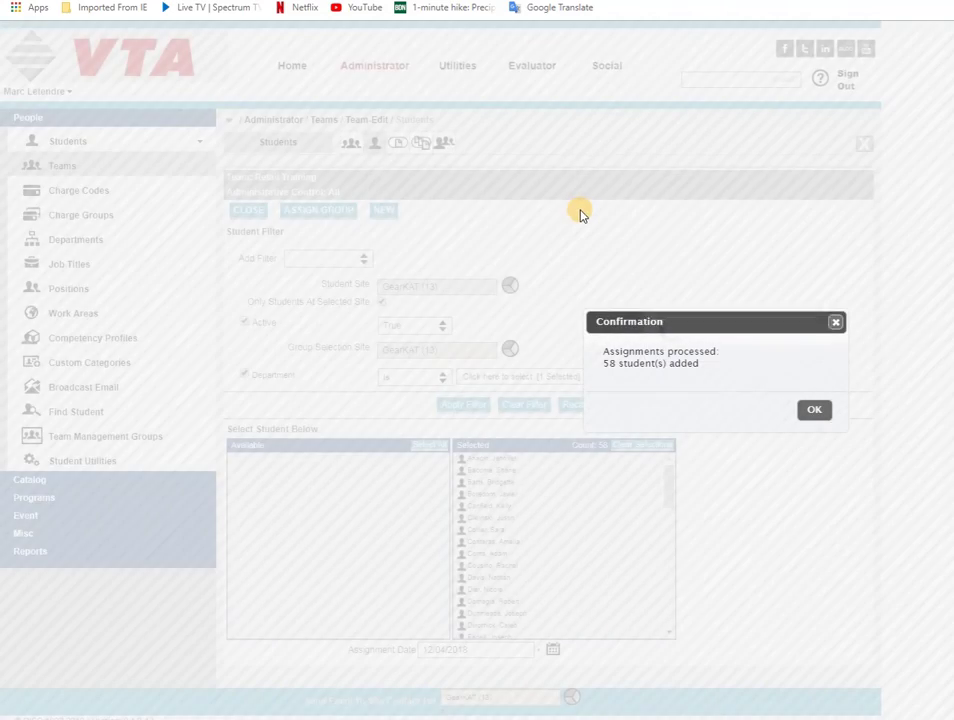
left_click(814, 410)
scroll(909, 430, "down", 8)
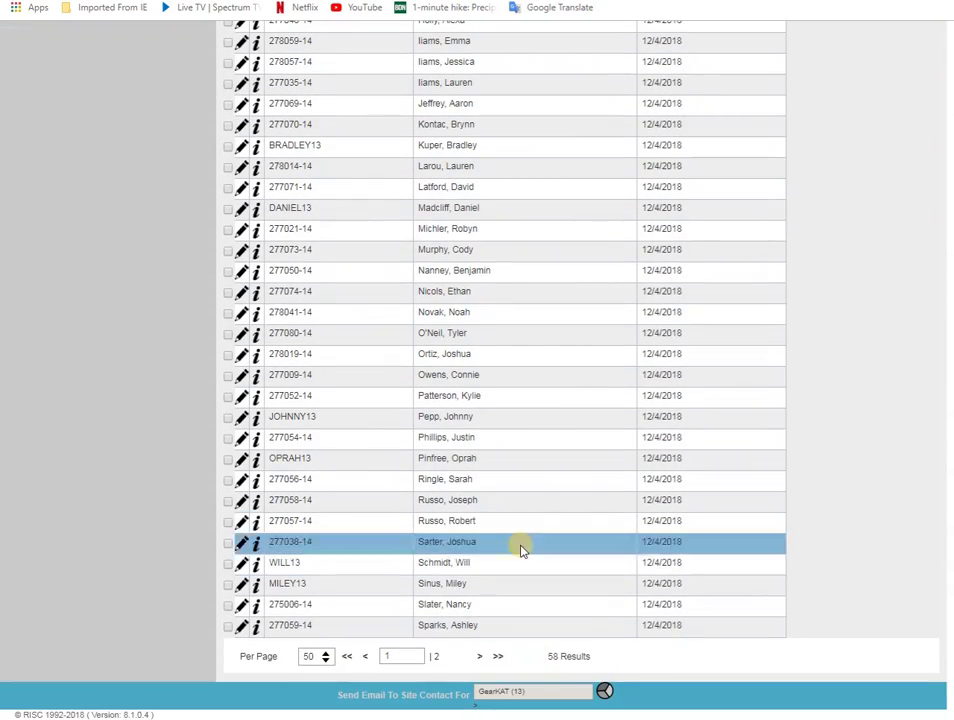
scroll(522, 549, "up", 10)
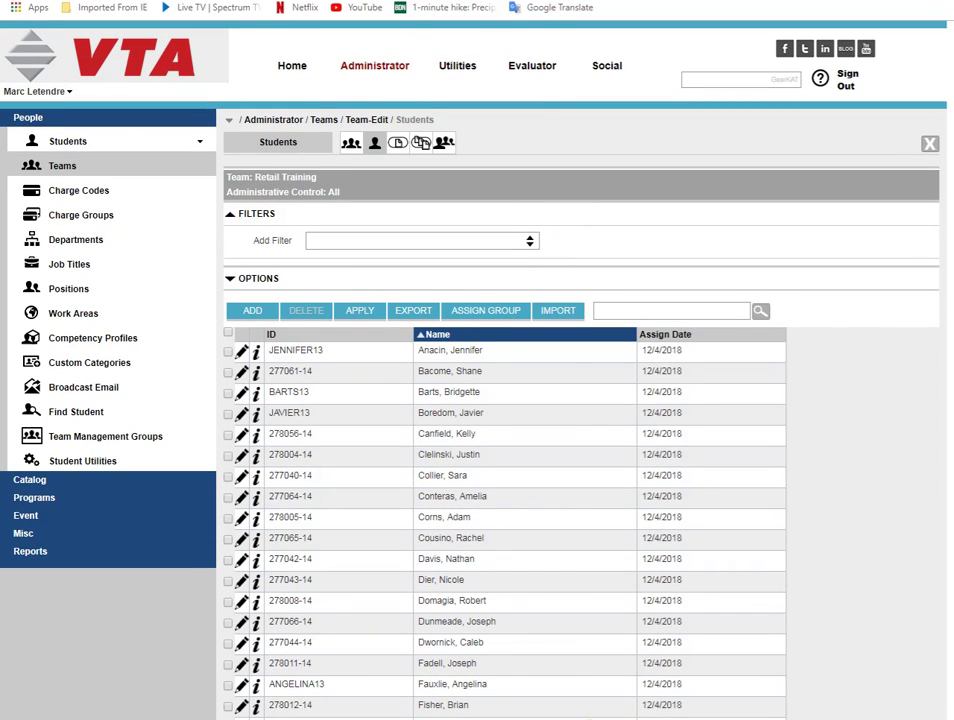
key("alt+Tab")
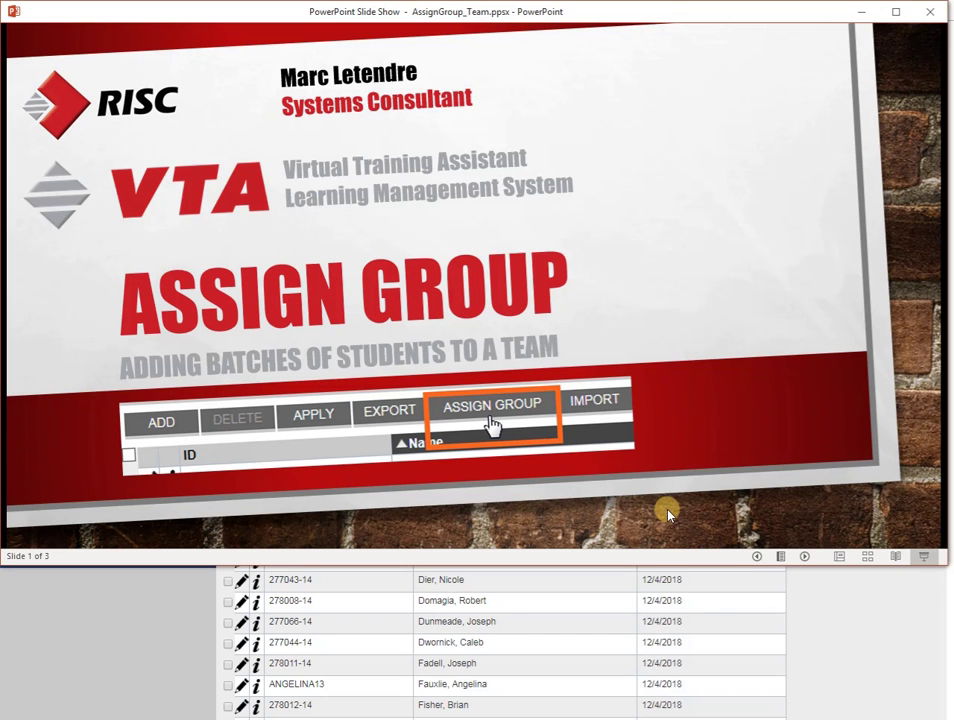
left_click(669, 513)
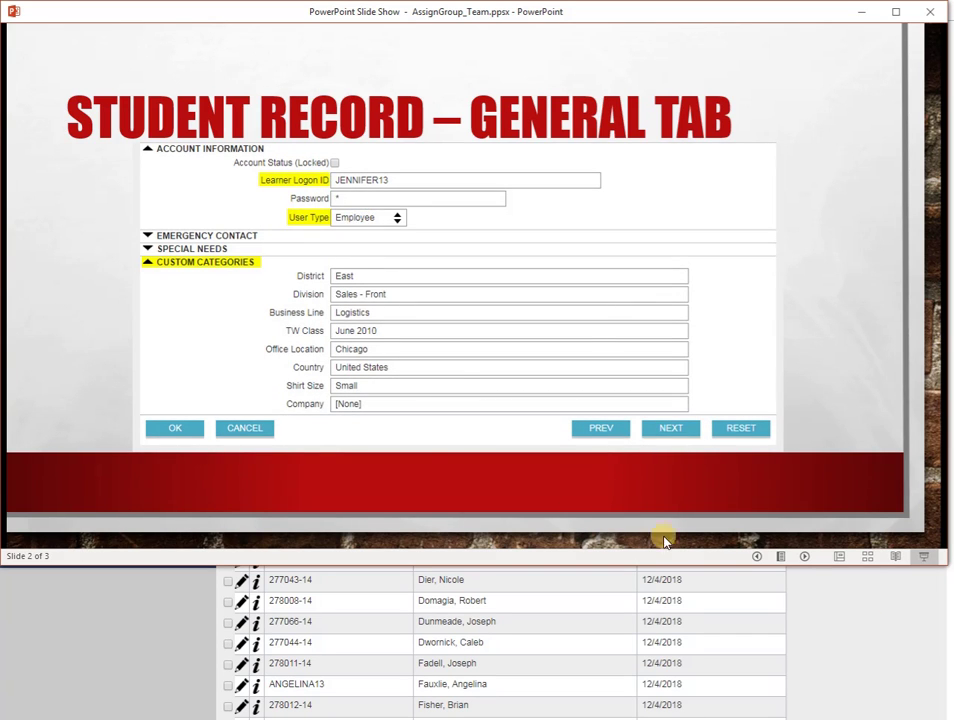
key("Escape")
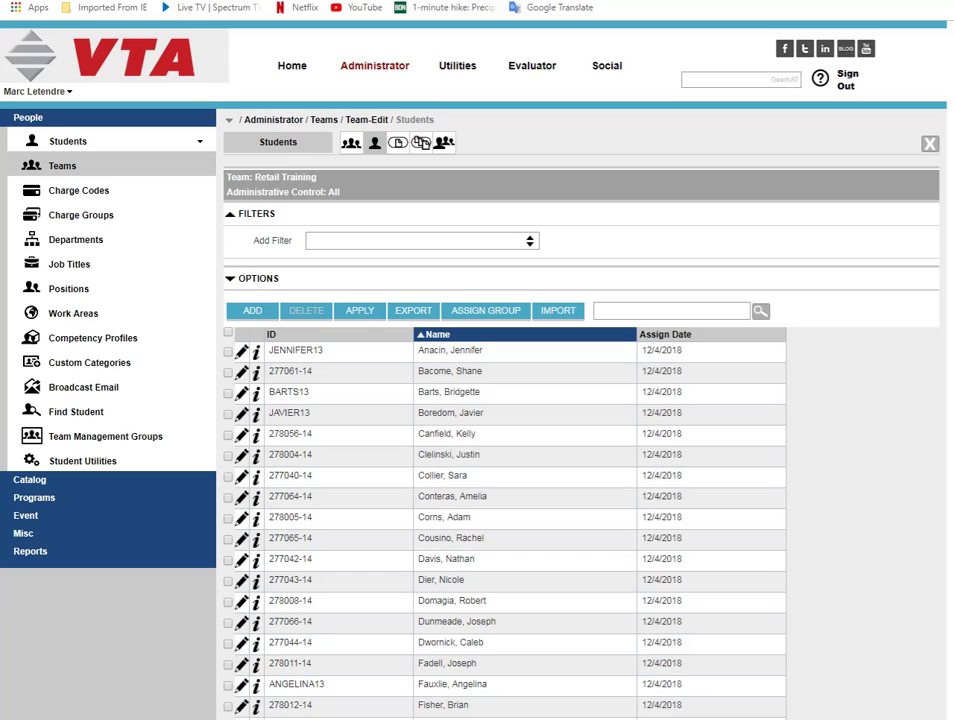
- Go back to Teams and open Rotating Equipment's Students page showing its 6 students
left_click(323, 119)
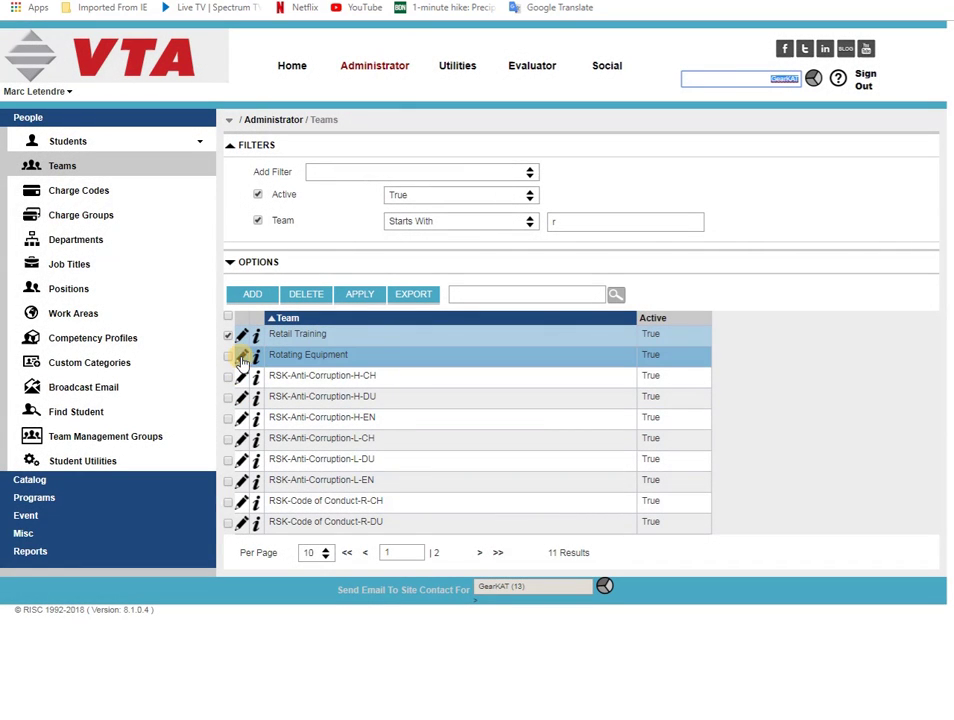
left_click(242, 358)
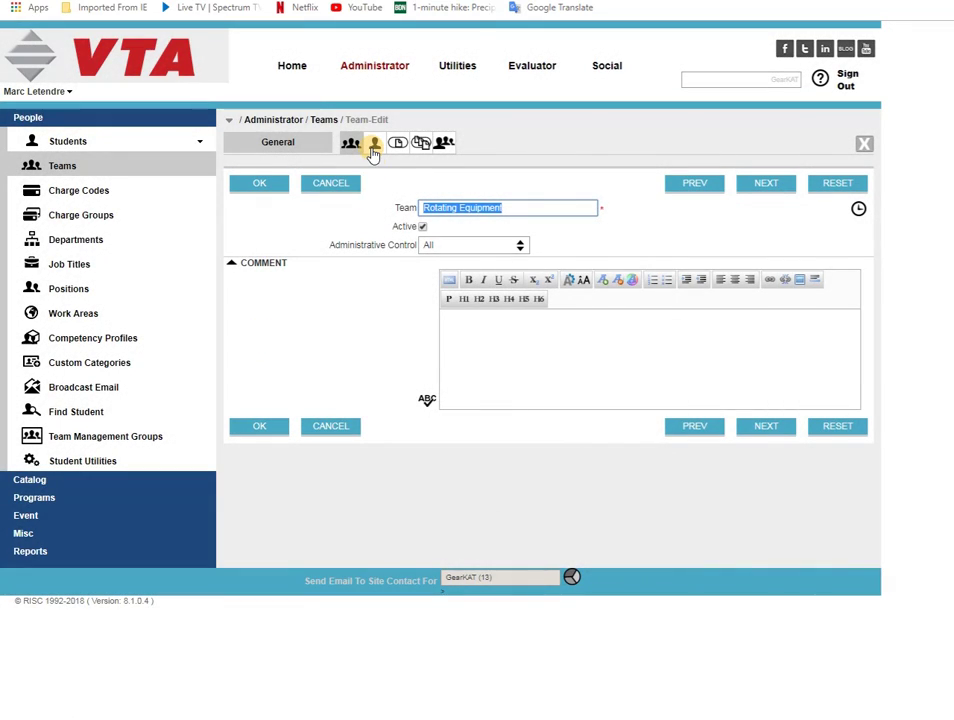
left_click(373, 146)
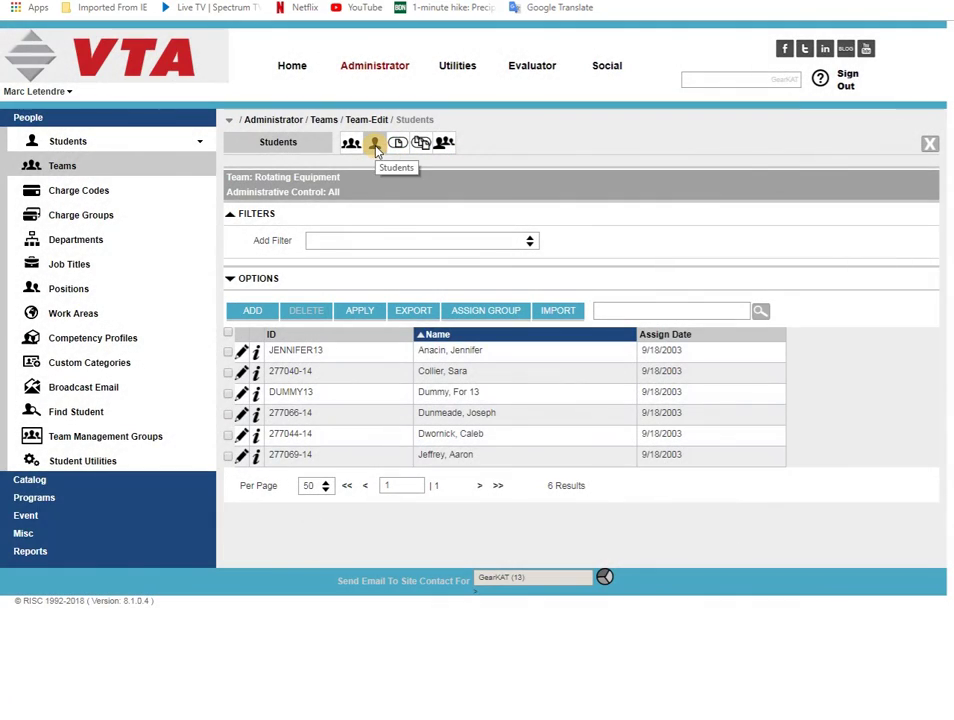
- Start a group assignment for Rotating Equipment and add a Job Title filter with operator Is
left_click(478, 311)
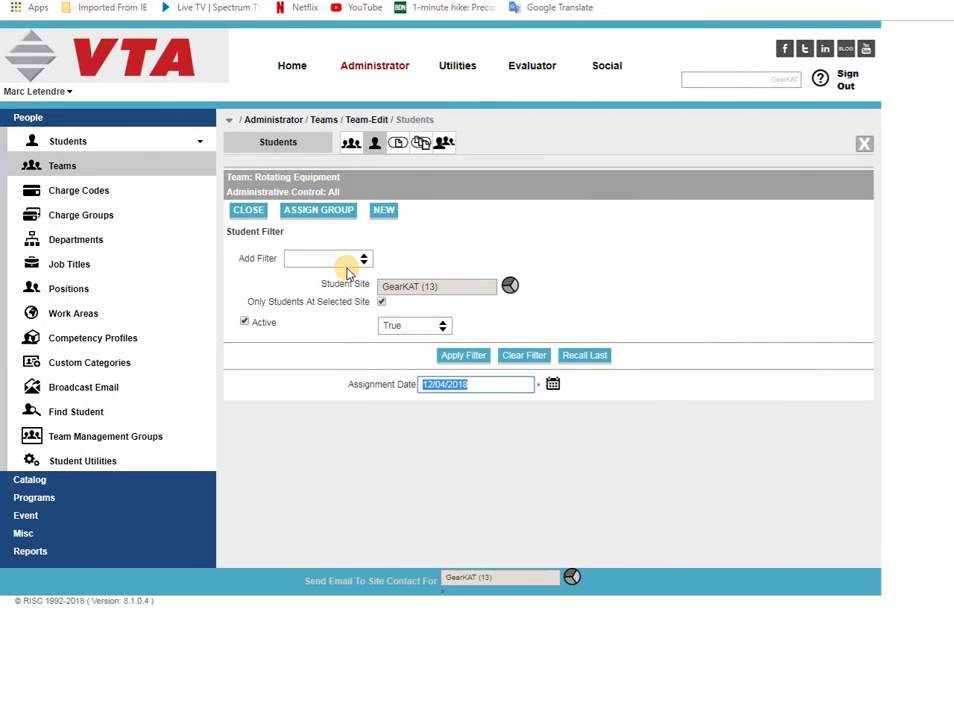
left_click_drag(240, 260, 264, 264)
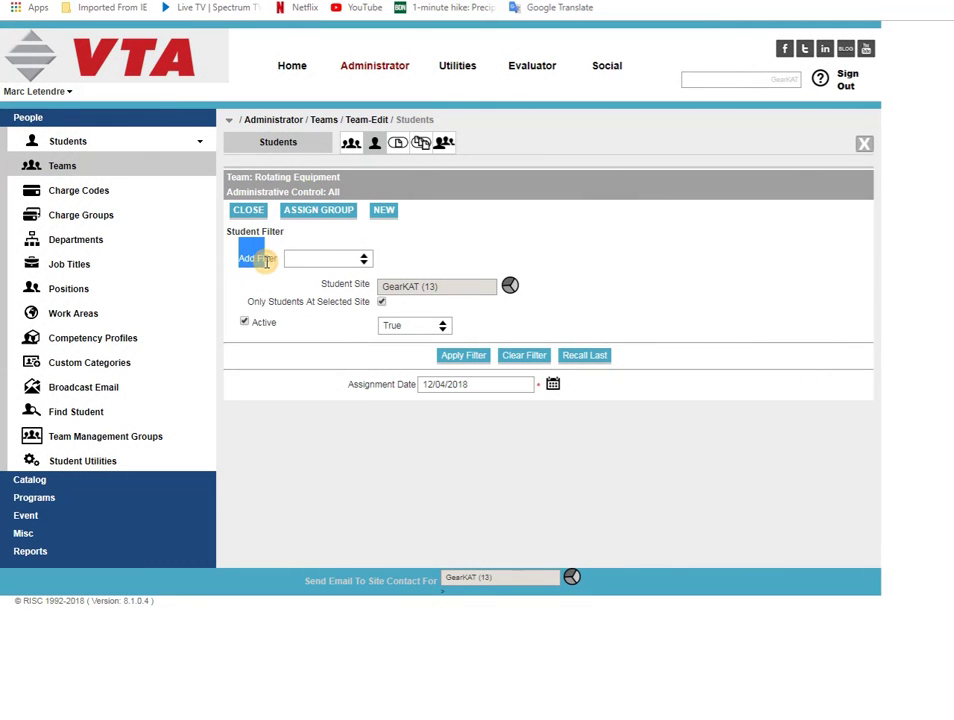
left_click(363, 260)
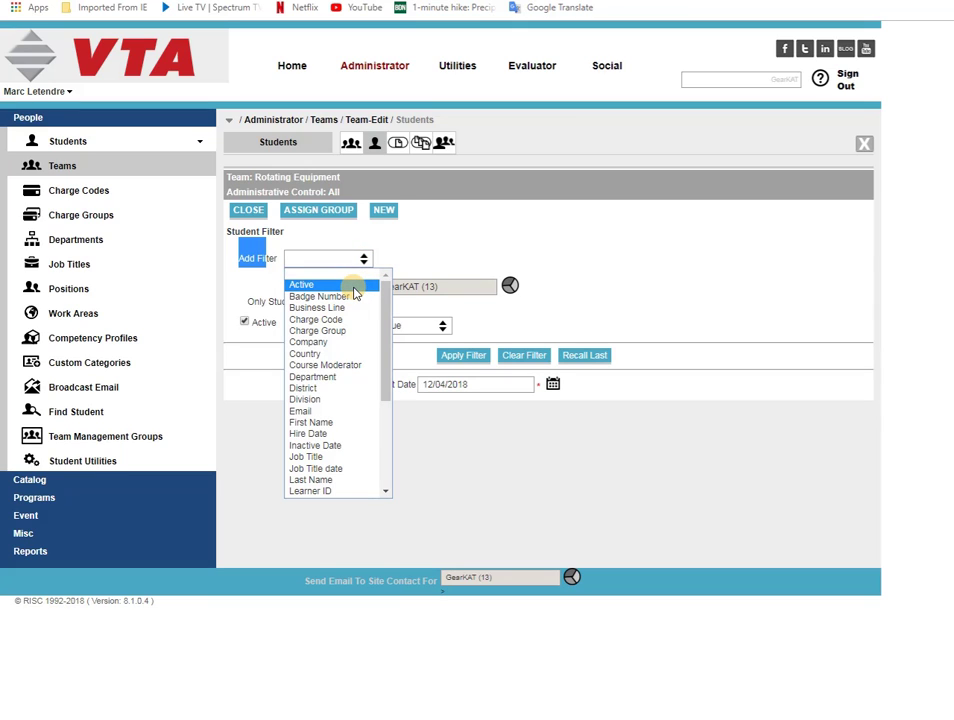
scroll(351, 405, "down", 3)
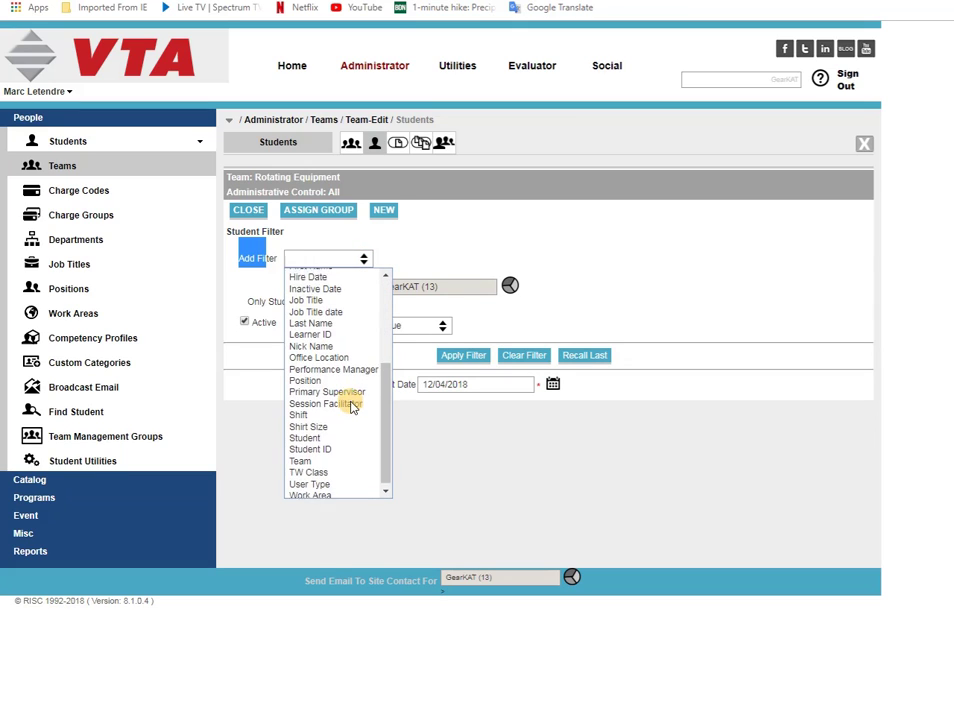
left_click(322, 297)
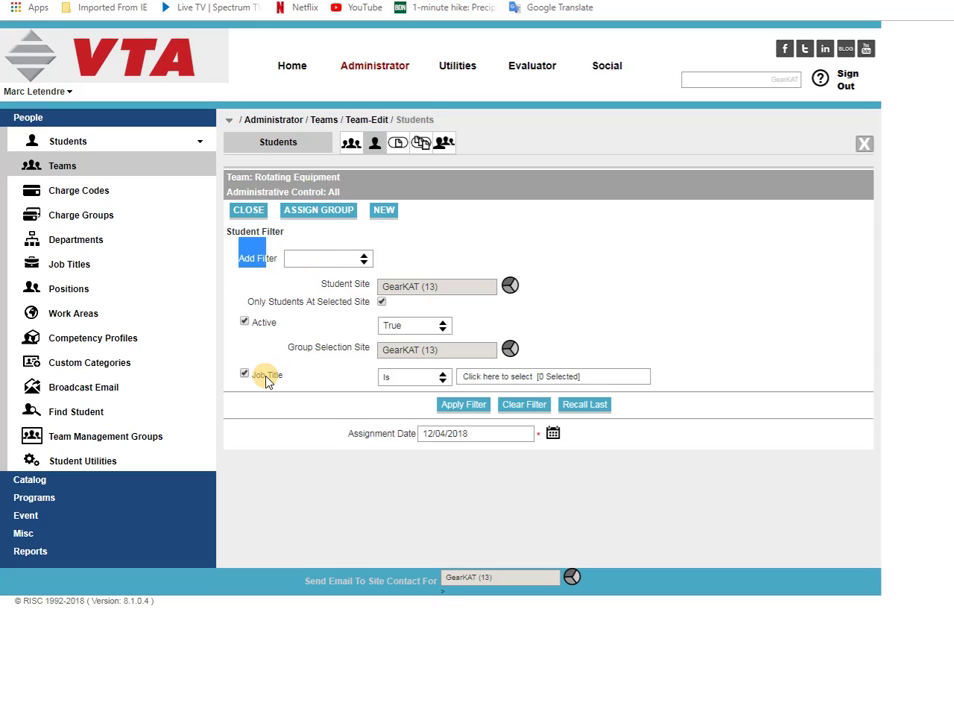
left_click(442, 377)
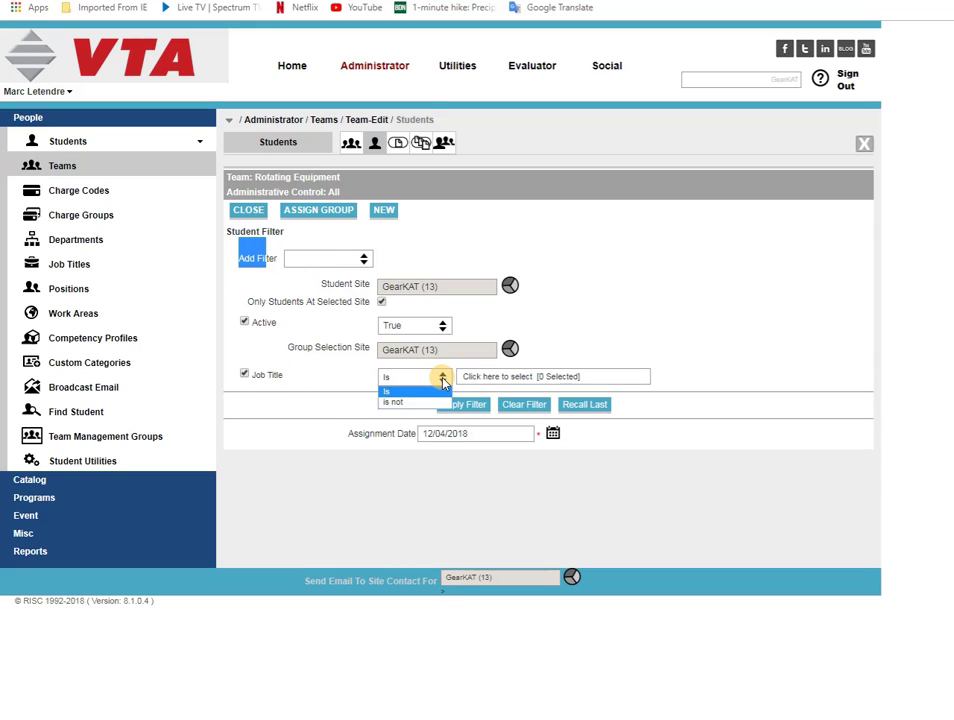
left_click(442, 377)
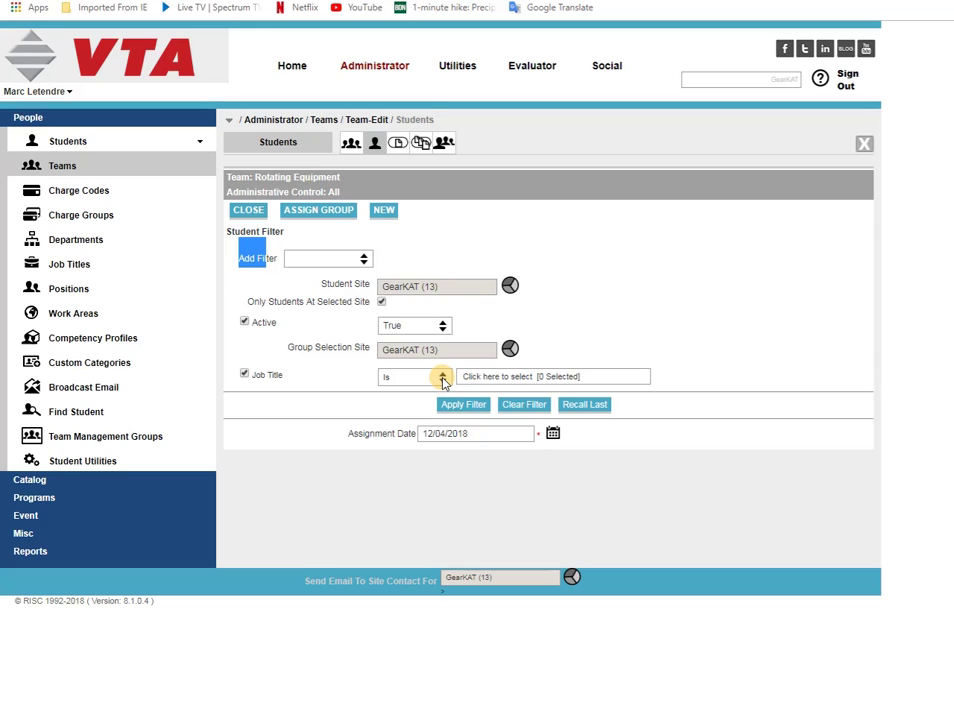
- Choose Corp-Finance Manager and Corp-HR Professional as Job Title filter values
left_click(501, 376)
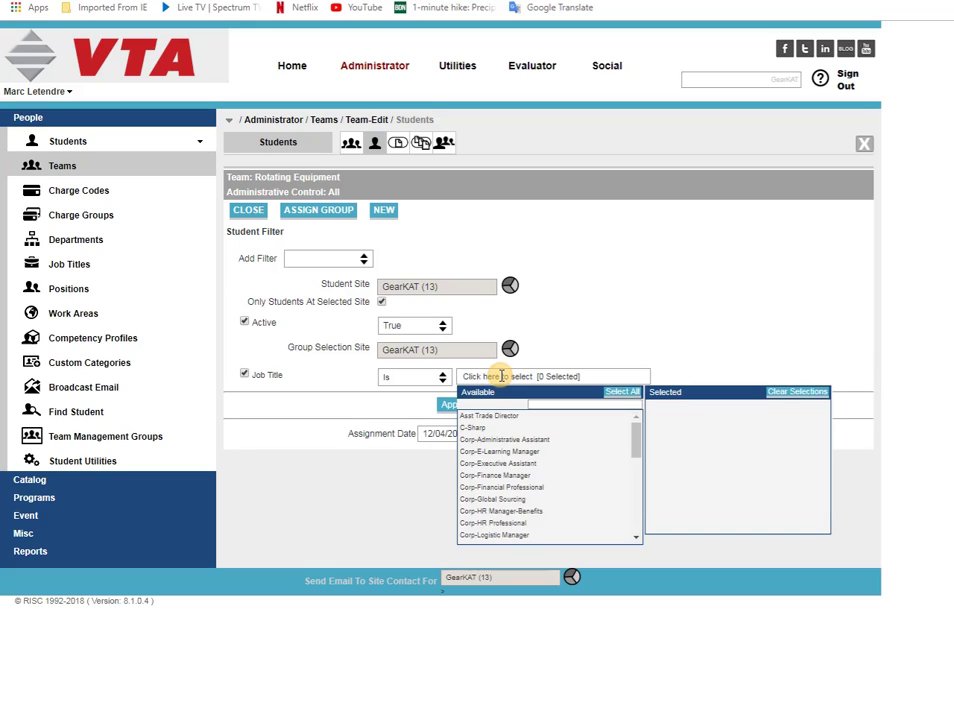
left_click(507, 477)
left_click(506, 477)
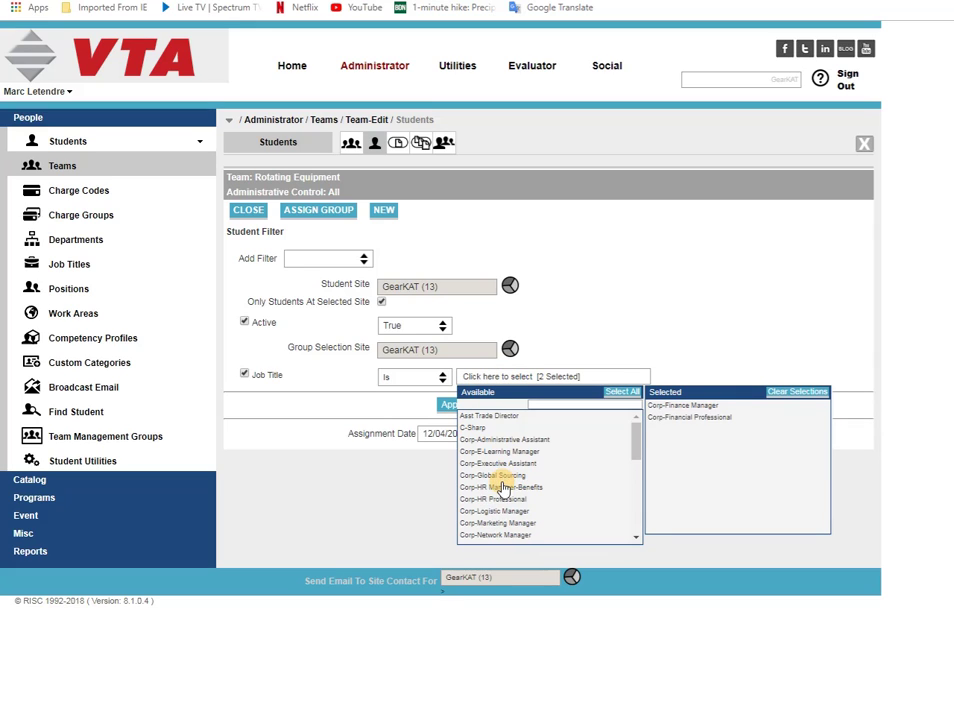
left_click(504, 487)
left_click(503, 487)
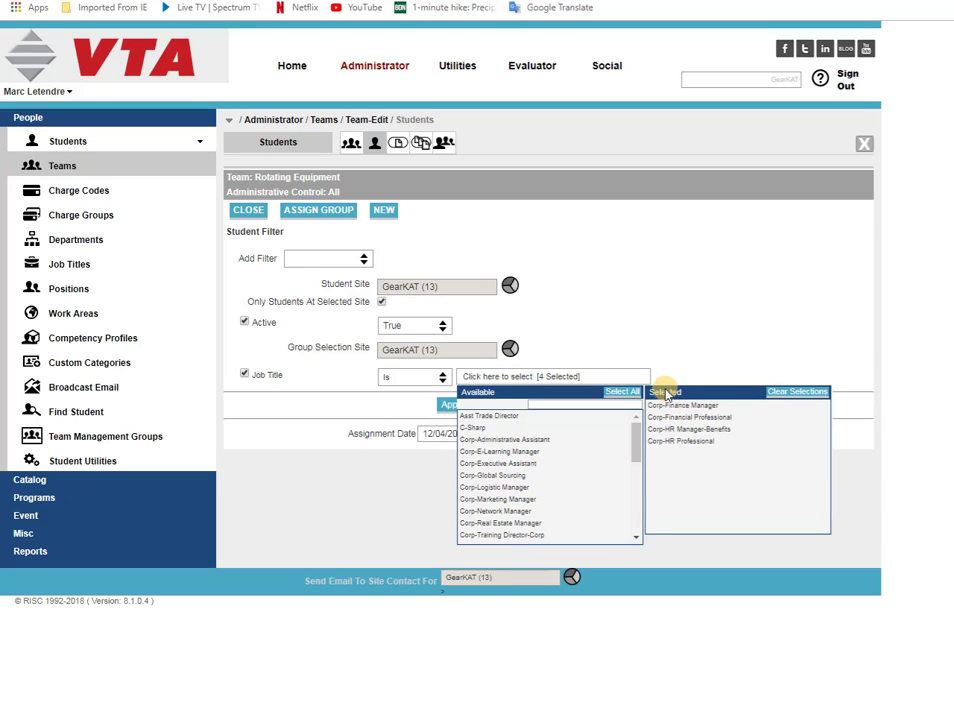
left_click(709, 430)
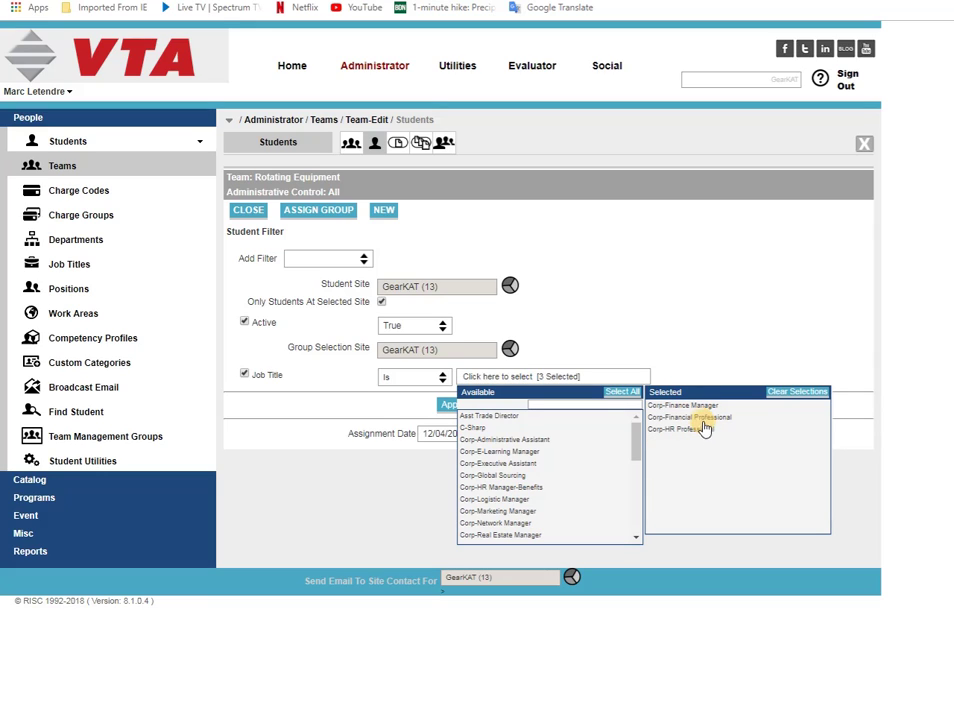
left_click(708, 418)
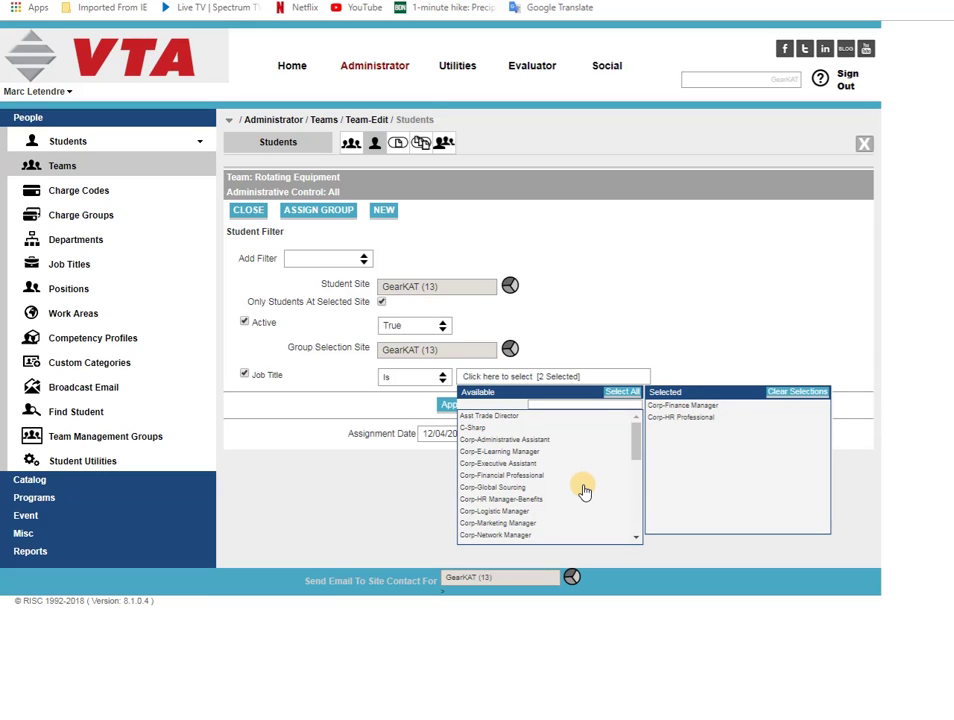
- Add Corp-Marketing Manager, Trade Director and Retail-Associate - PT to the chosen job titles
left_click(511, 524)
scroll(513, 512, "down", 5)
left_click(512, 503)
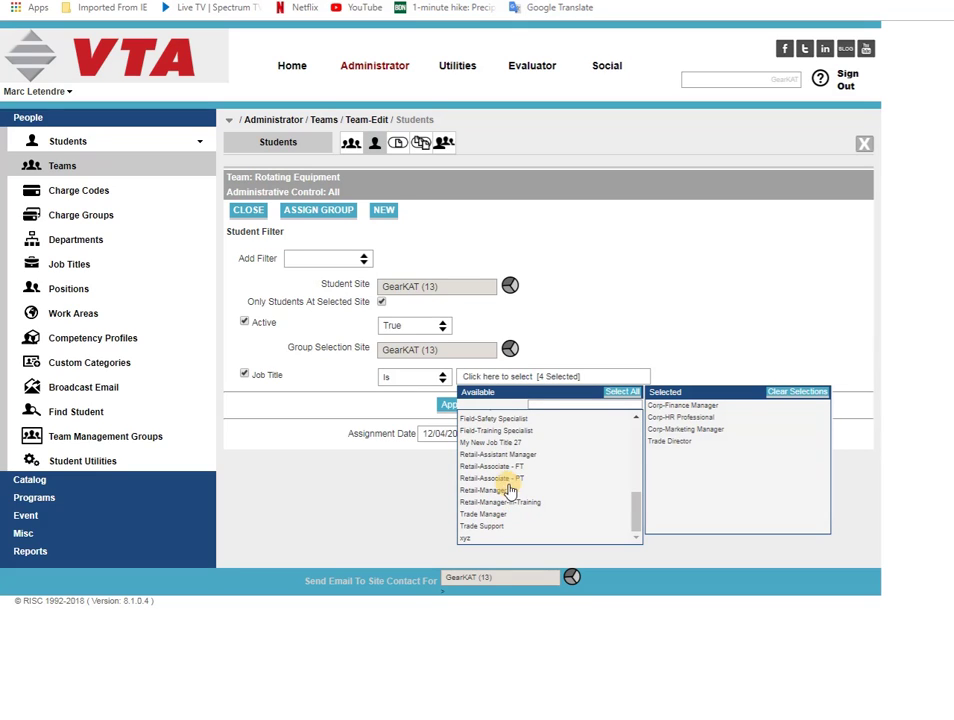
left_click(506, 480)
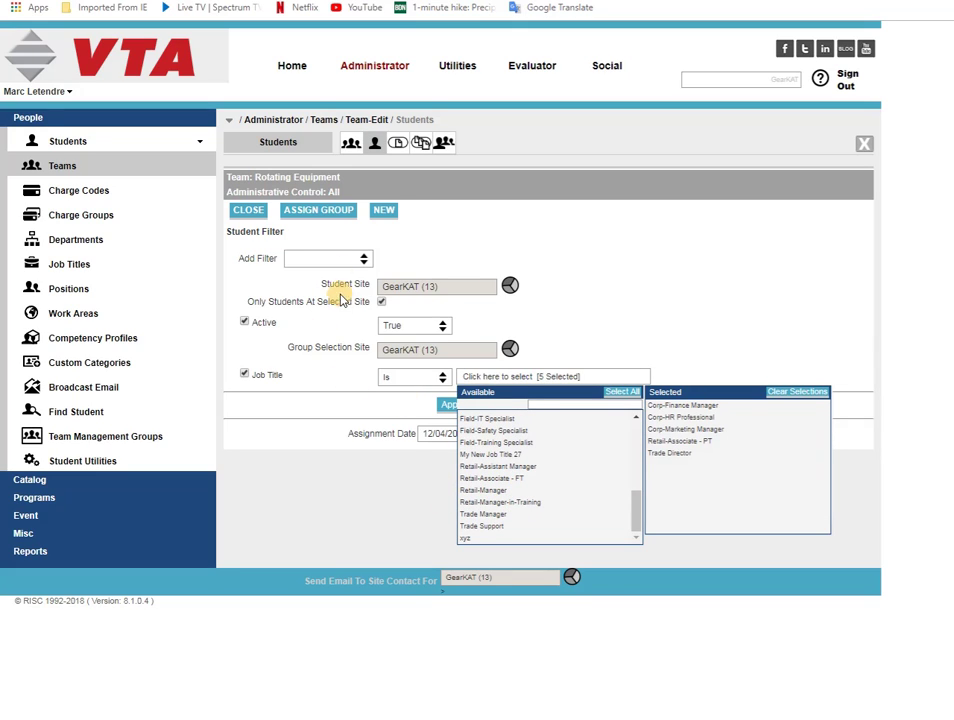
left_click(312, 274)
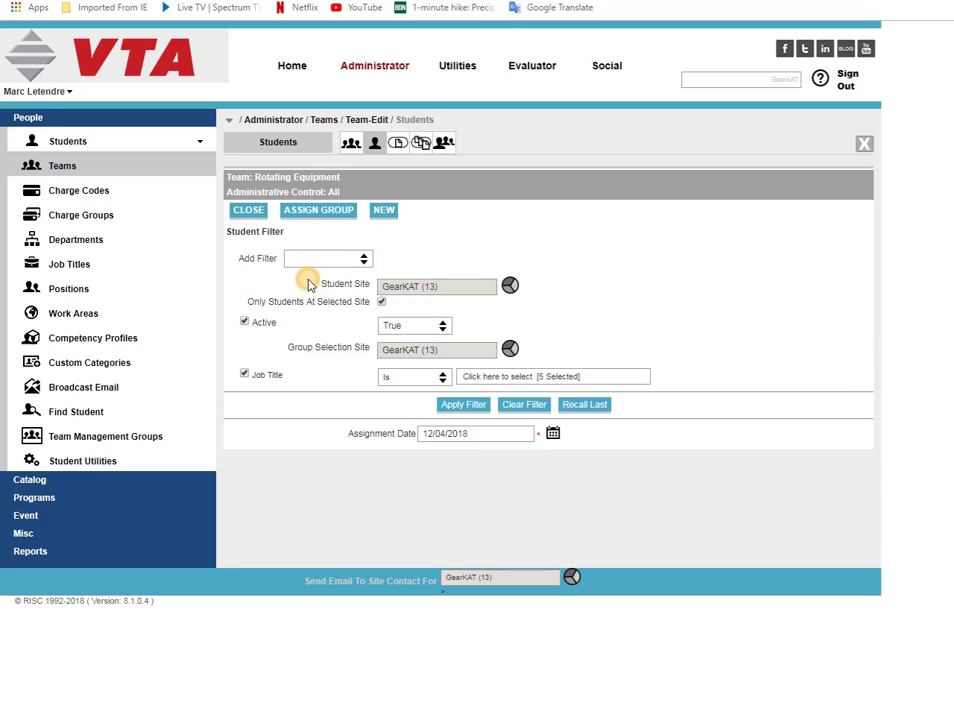
- Apply the Job Title filter, then add a Last Name condition 'b' and reapply it
left_click(456, 408)
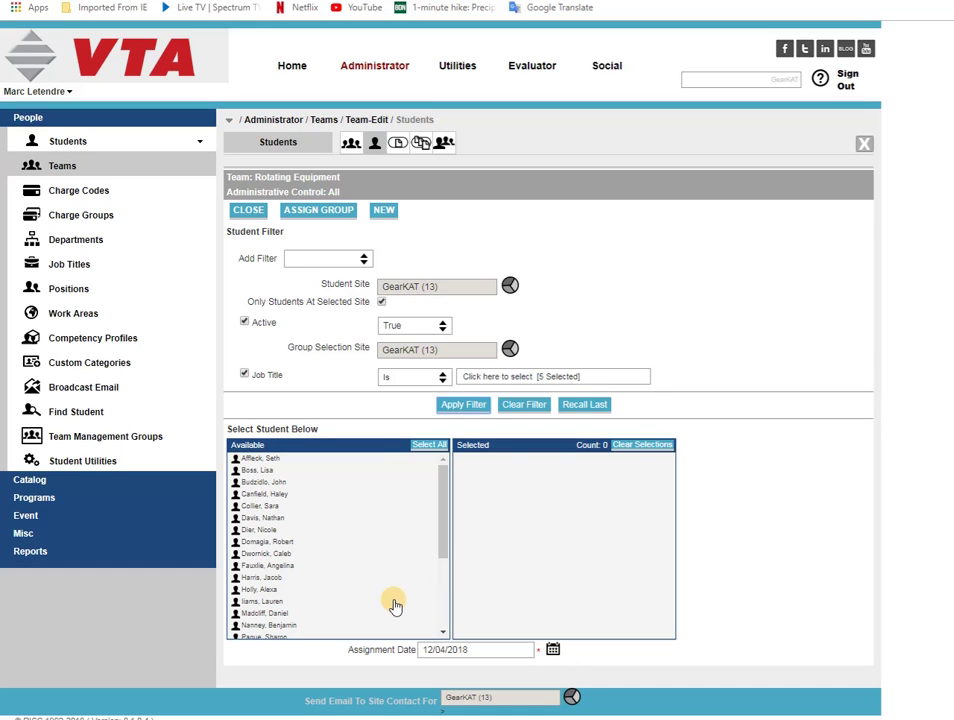
left_click(364, 260)
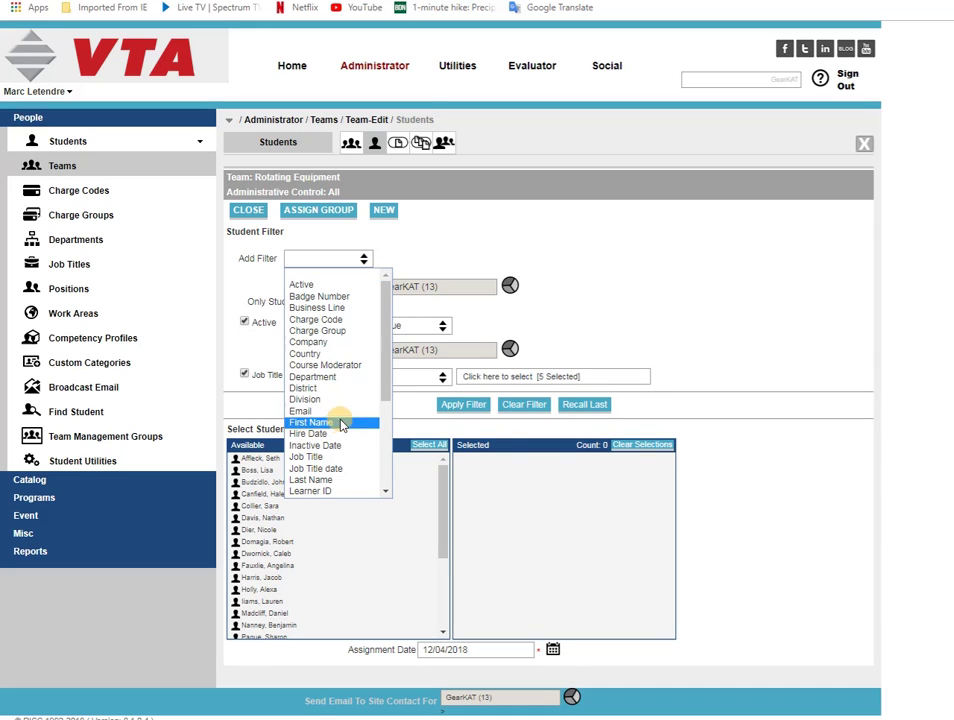
left_click(339, 481)
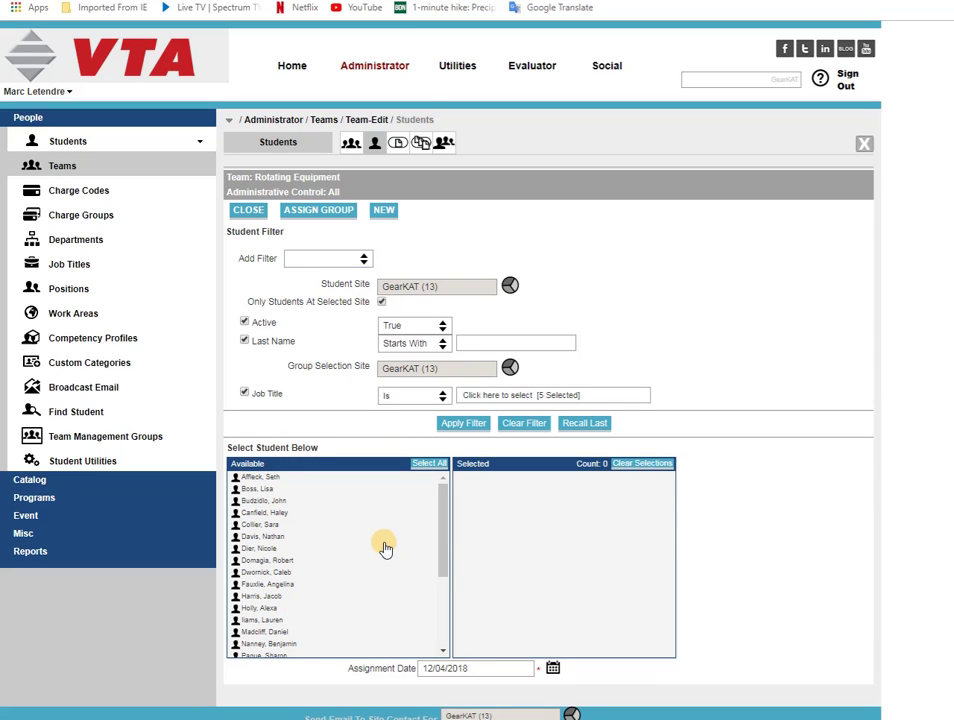
left_click(499, 346)
type("b")
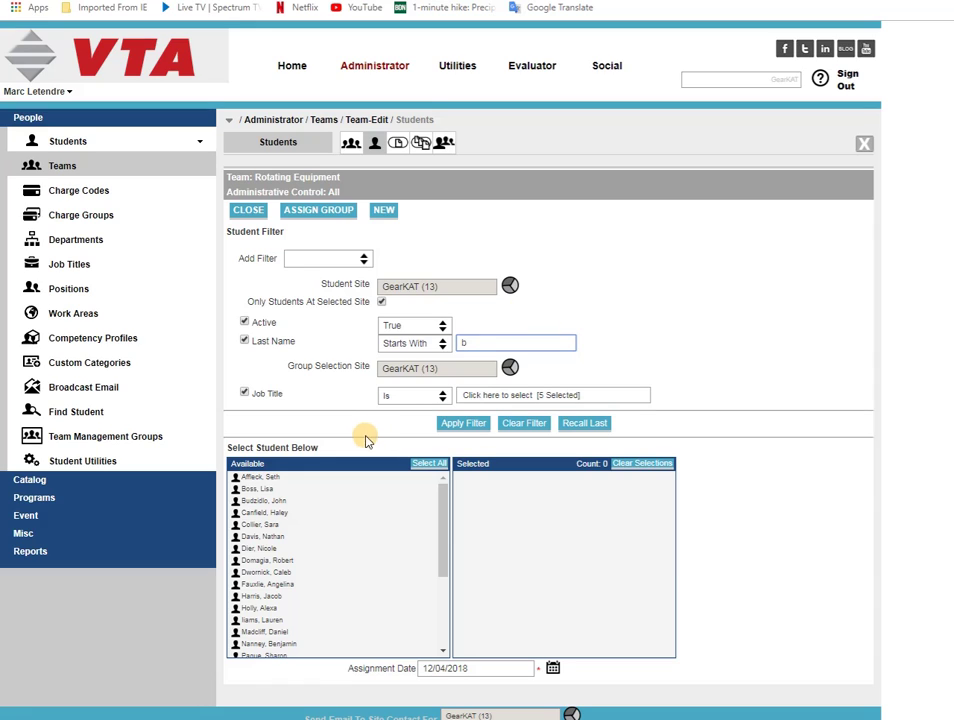
left_click(463, 423)
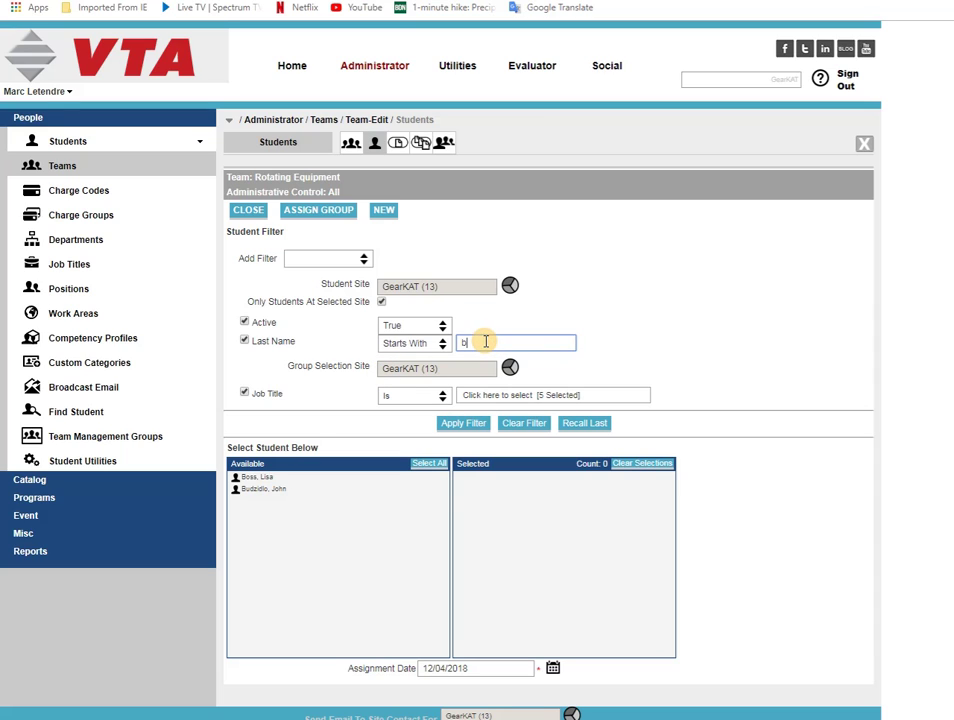
left_click(547, 395)
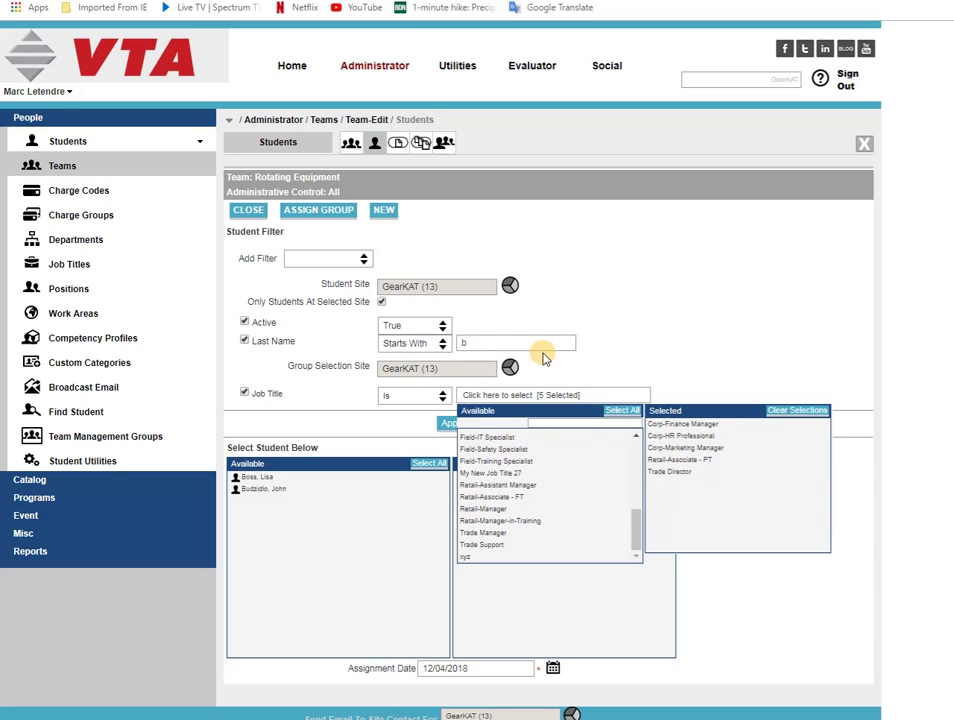
- Add a Badge Number row to the student filter
left_click(583, 354)
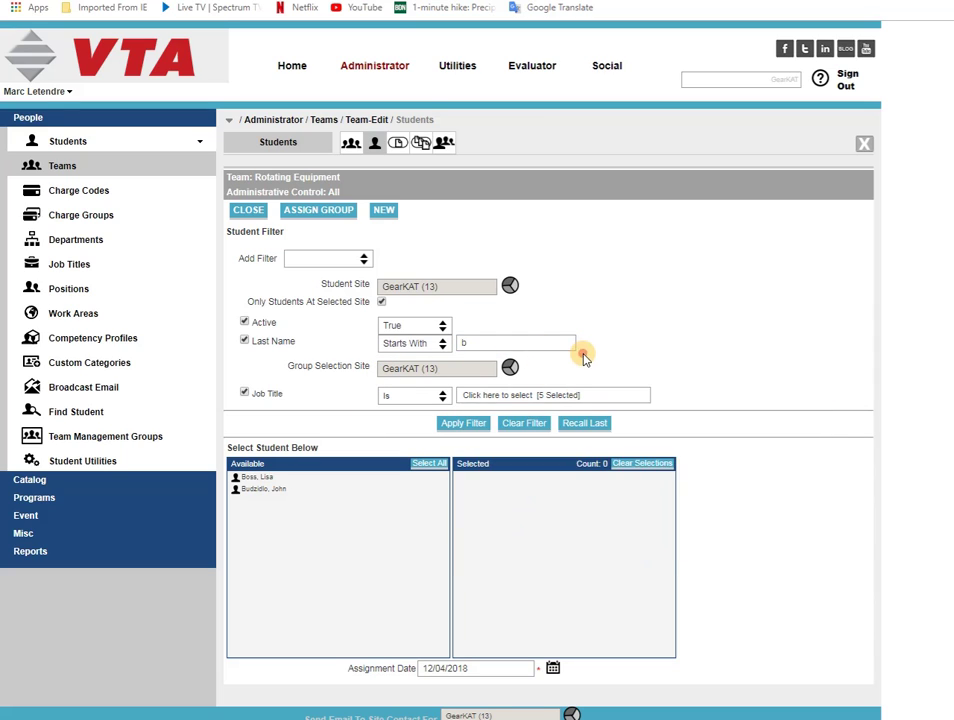
left_click(363, 259)
left_click(363, 259)
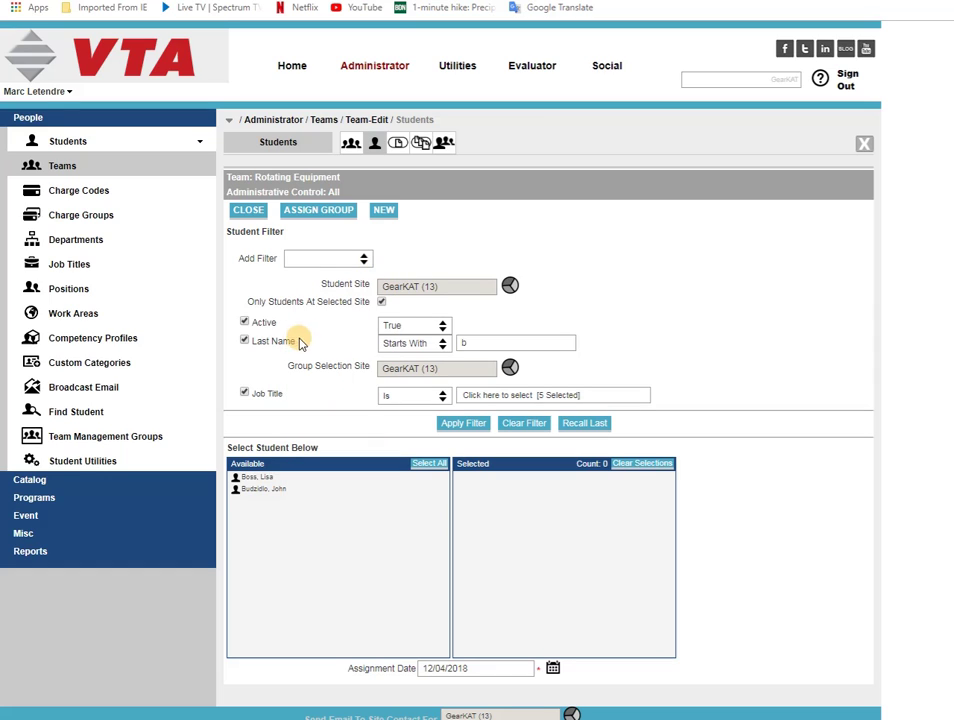
left_click(415, 328)
left_click(416, 340)
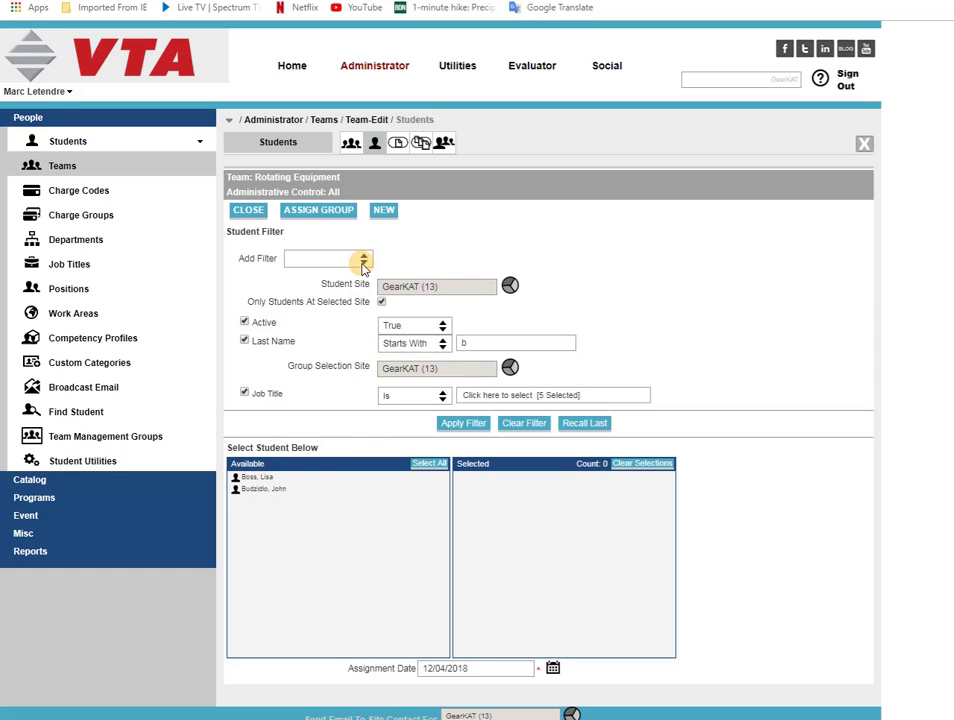
left_click(363, 259)
left_click(351, 298)
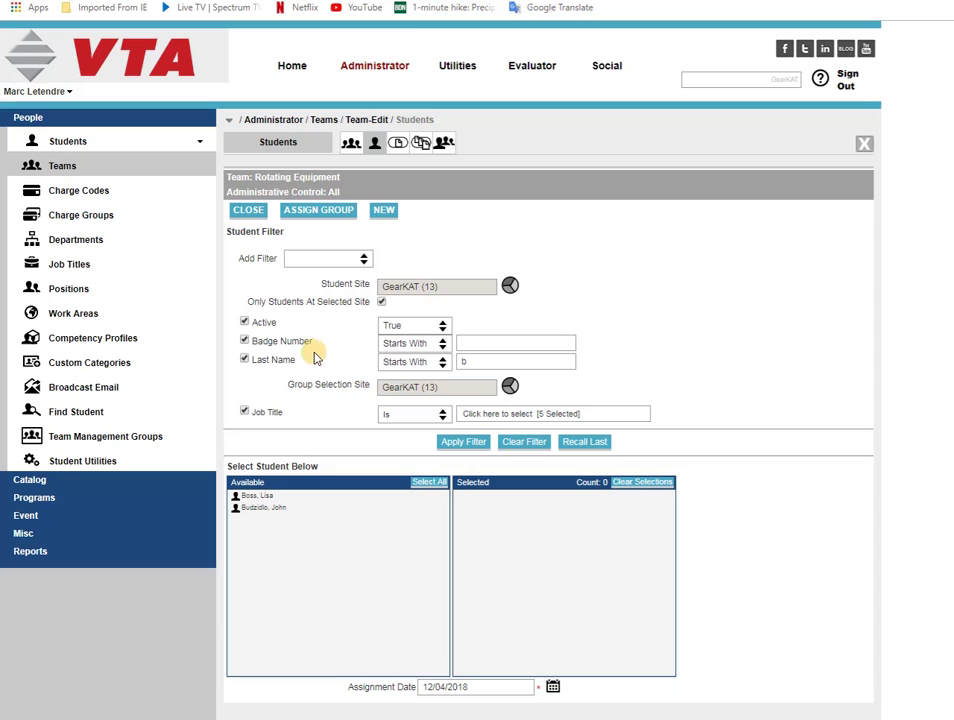
left_click(501, 343)
- Add a Department filter set to Home Office and a Job Title date filter
left_click(362, 260)
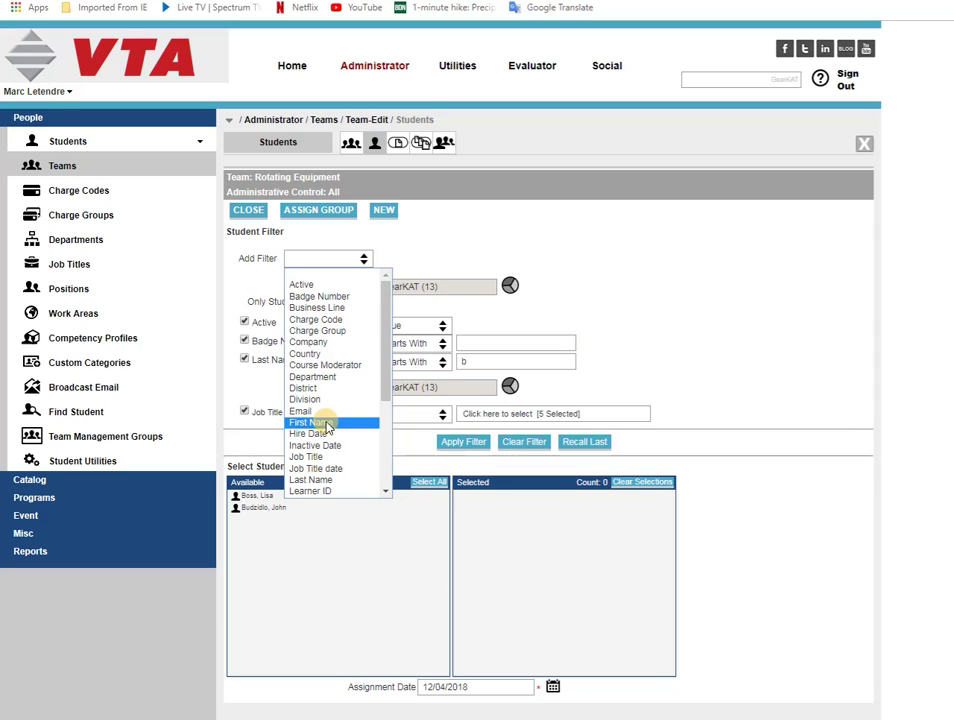
left_click(314, 378)
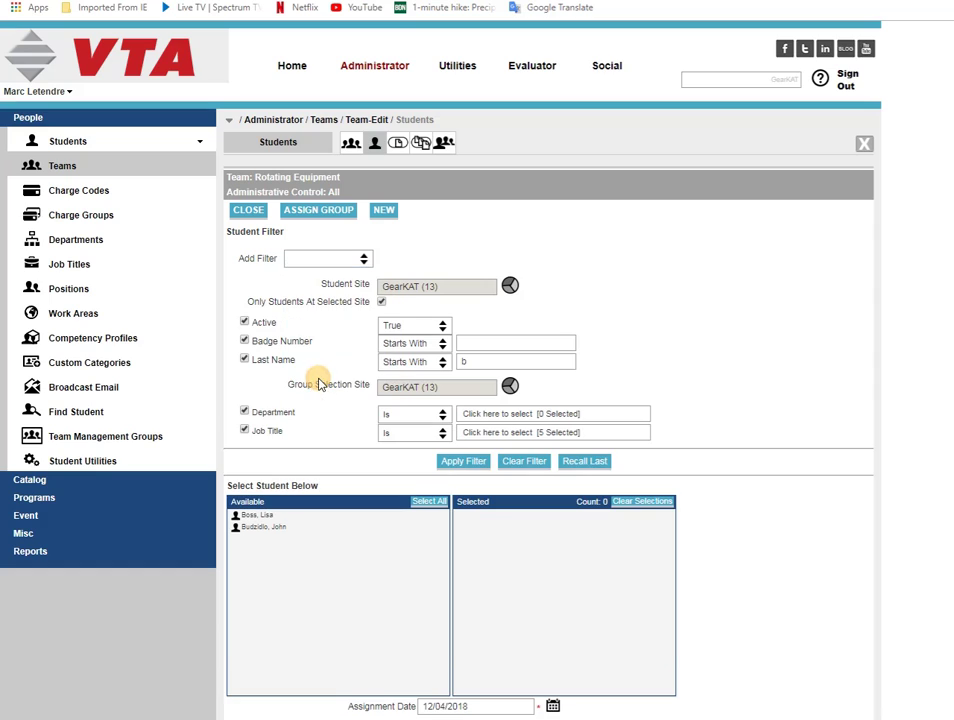
left_click(522, 413)
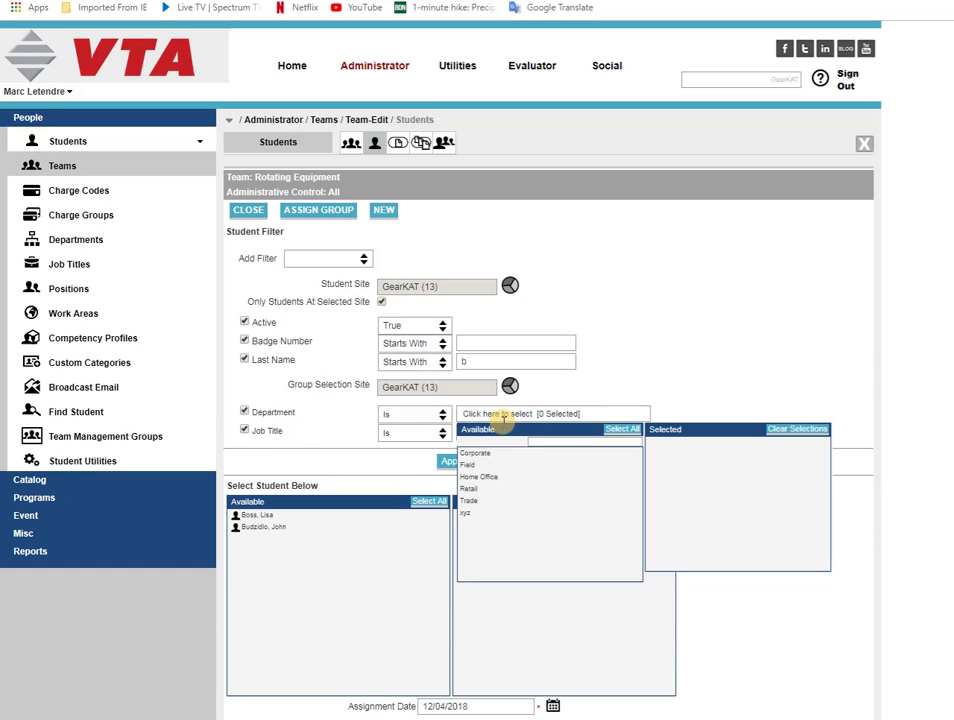
left_click(490, 476)
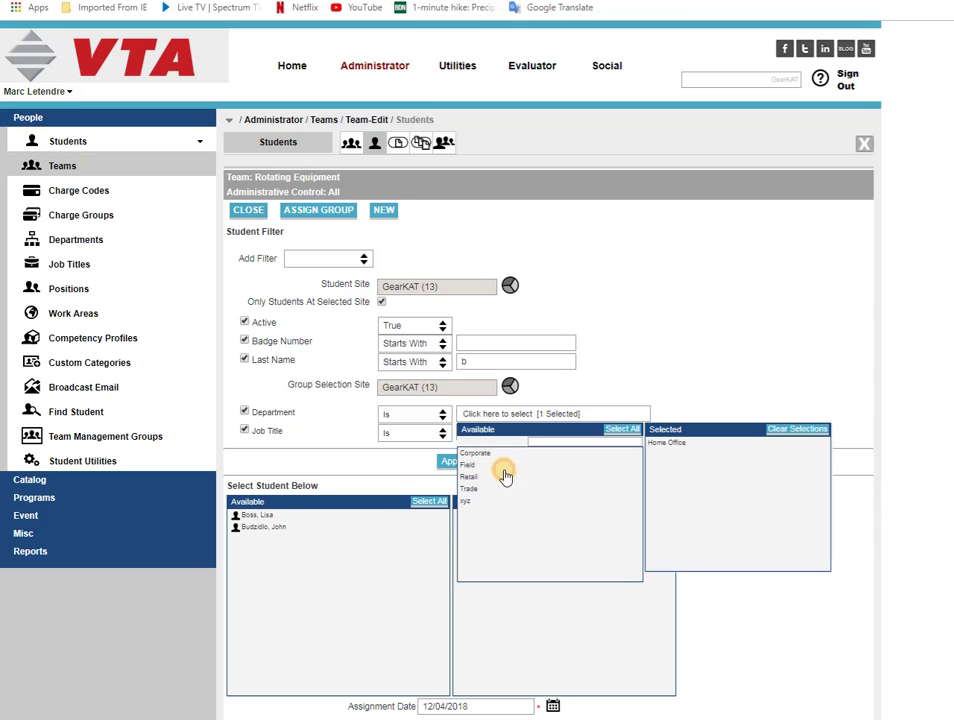
left_click(362, 259)
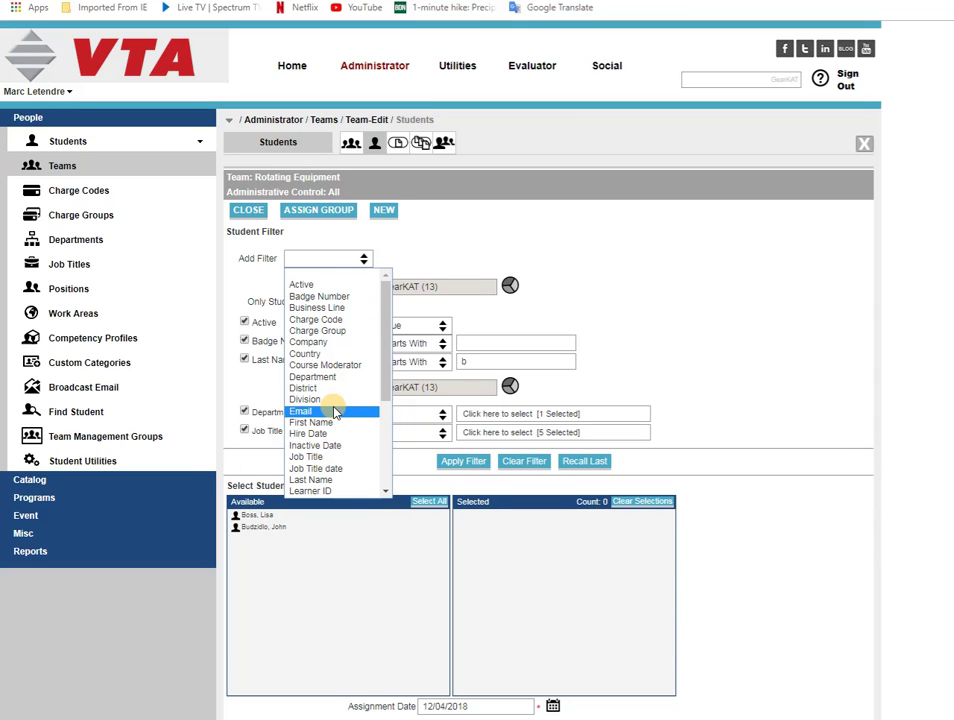
left_click(330, 470)
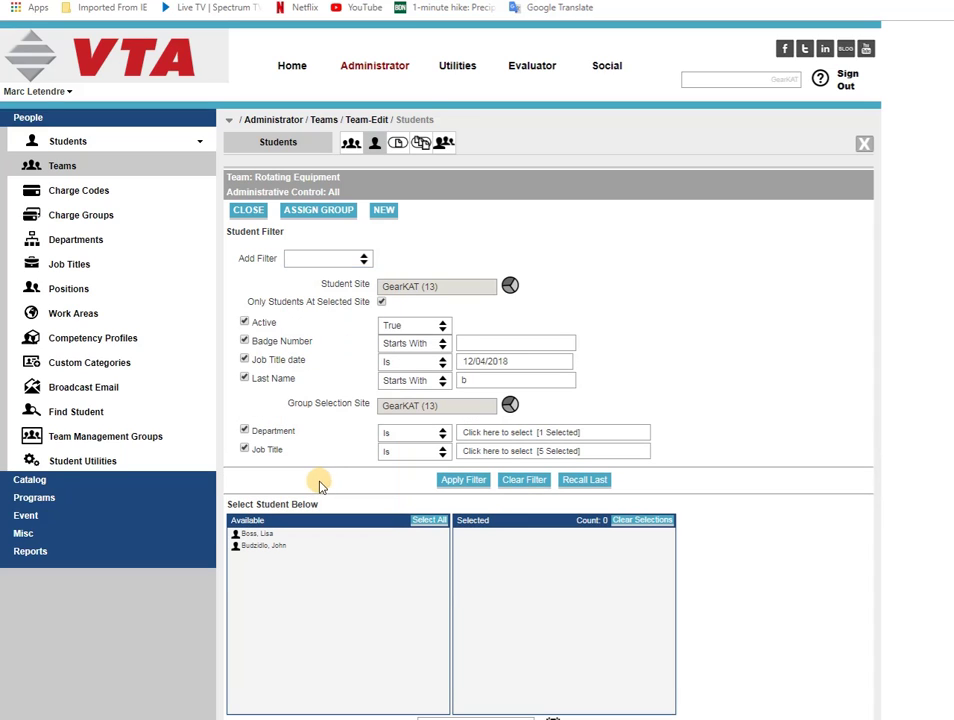
- Switch off the Last Name, Department and Job Title filter conditions
left_click(244, 378)
left_click(244, 430)
left_click(244, 449)
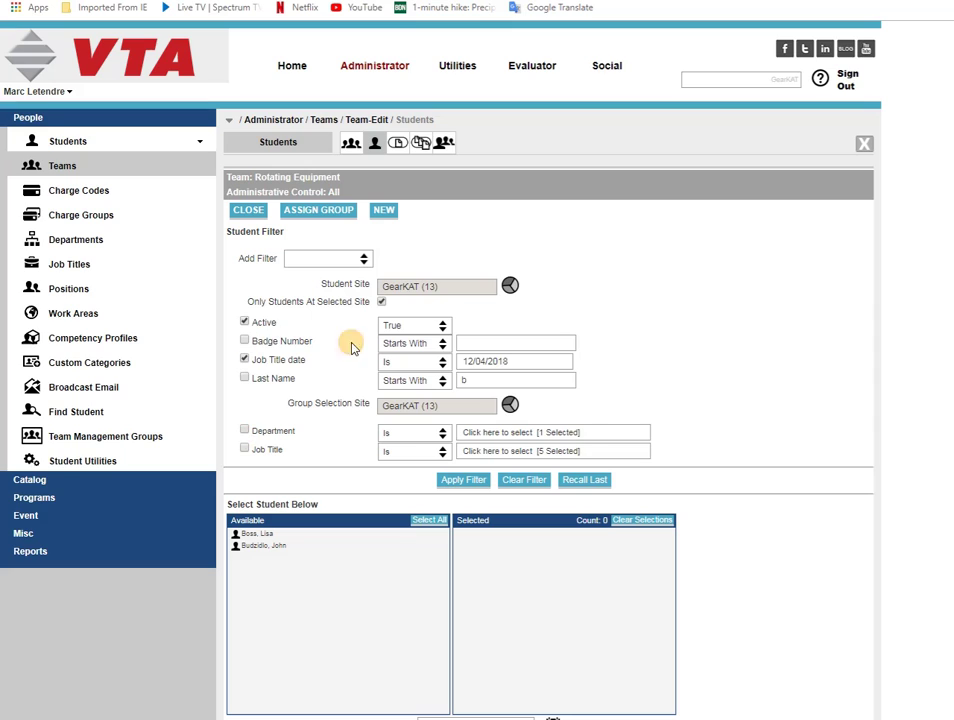
- Set the Job Title date filter to After 12/27/2016
left_click(510, 362)
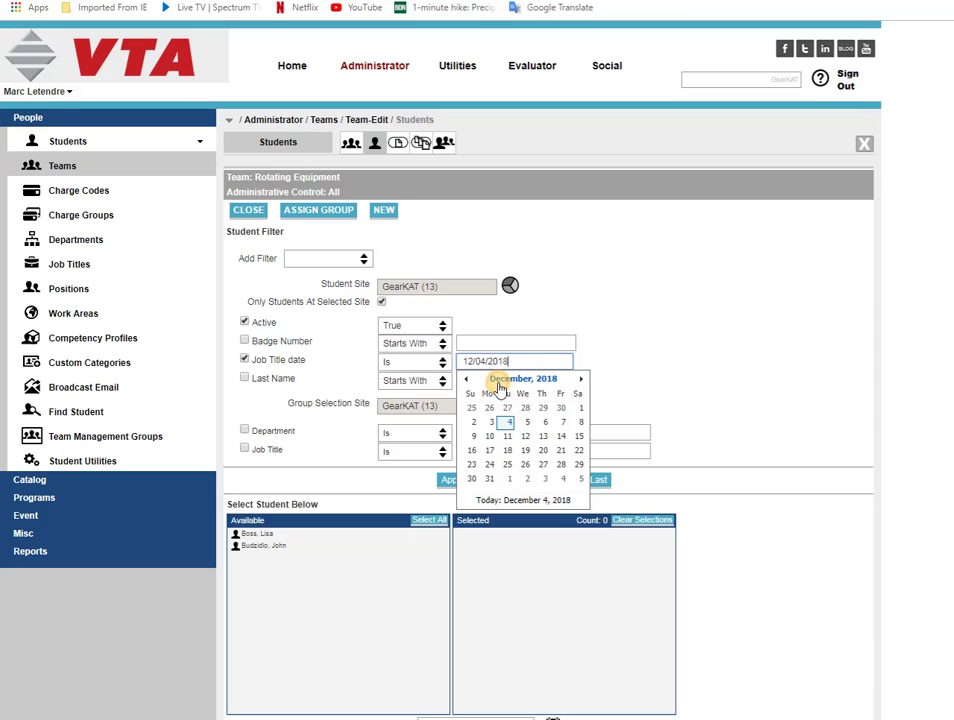
left_click(495, 381)
left_click(466, 379)
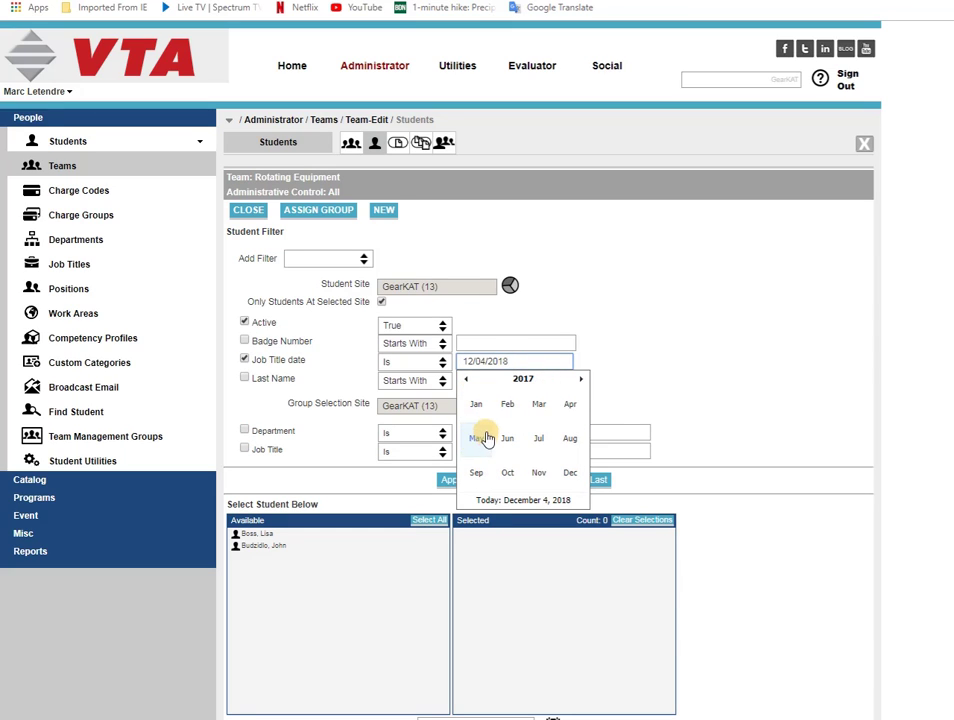
left_click(478, 405)
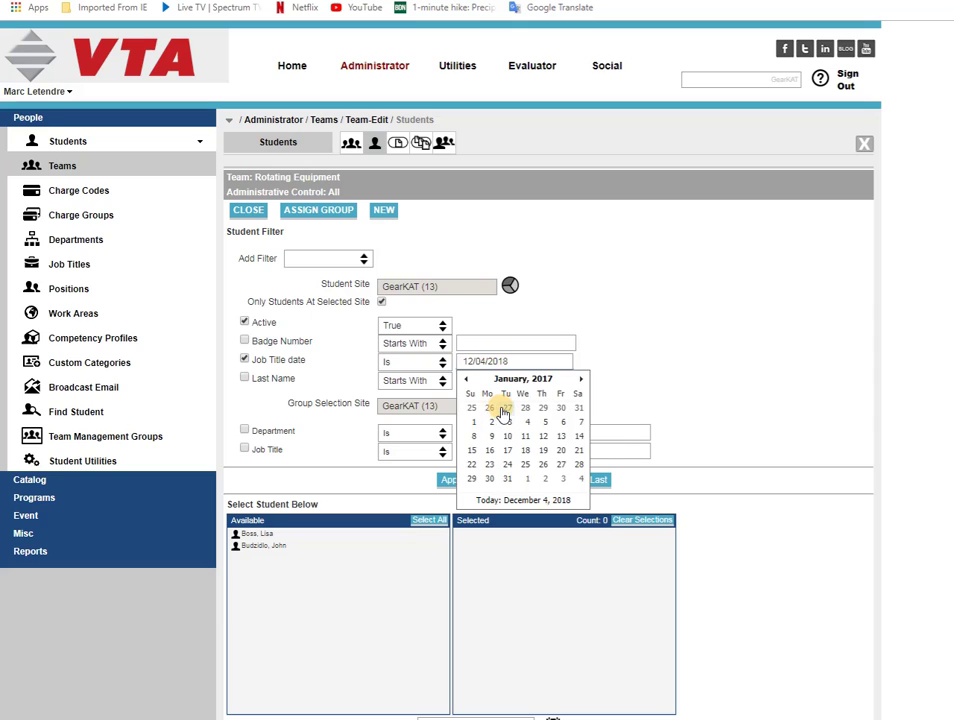
left_click(499, 407)
left_click(424, 364)
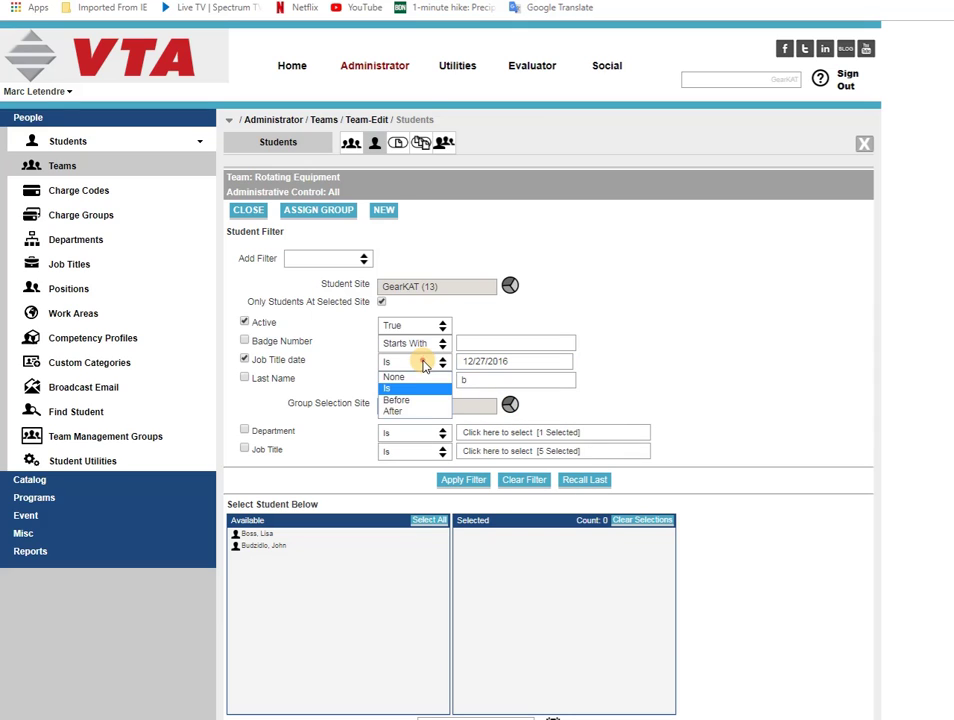
left_click(393, 411)
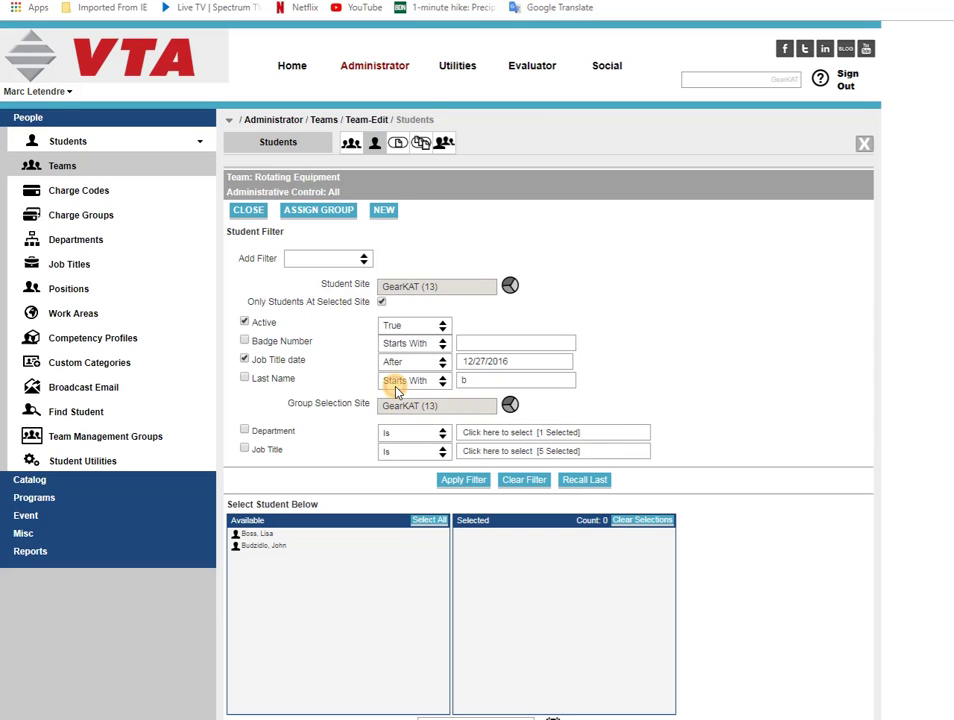
- Apply the date filter, select all six matches and assign them to Rotating Equipment
left_click(463, 479)
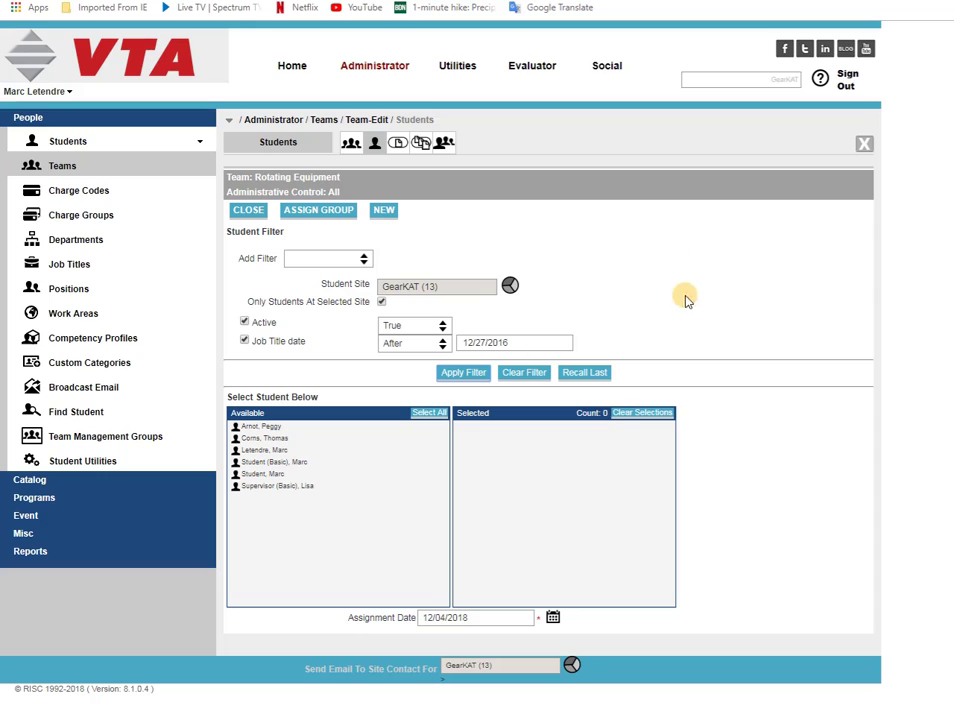
left_click(244, 340)
left_click(244, 340)
left_click(428, 414)
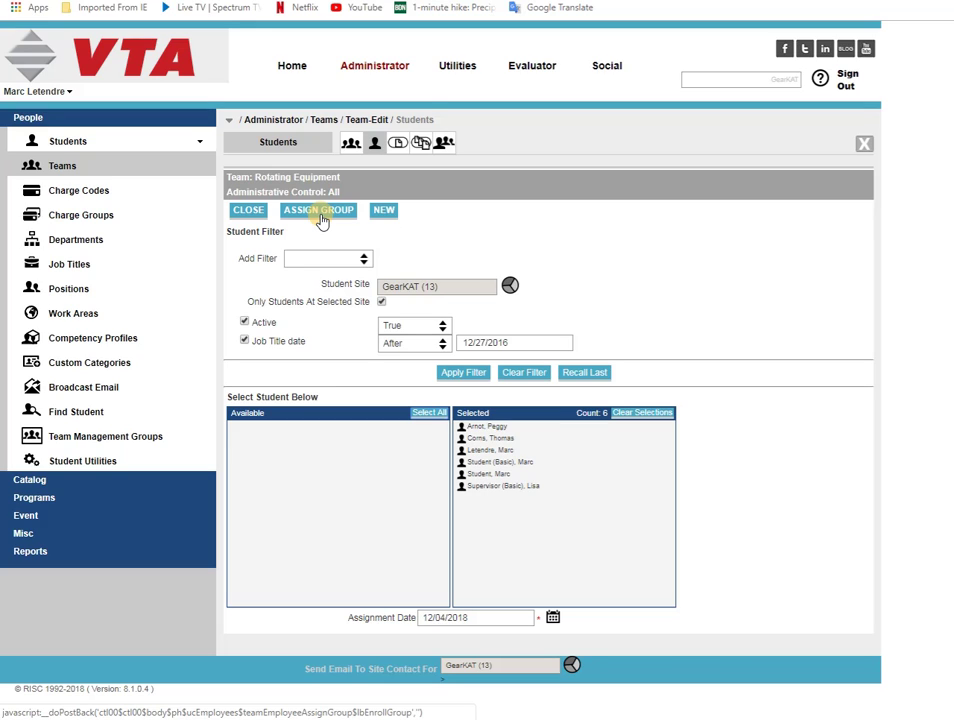
left_click(385, 213)
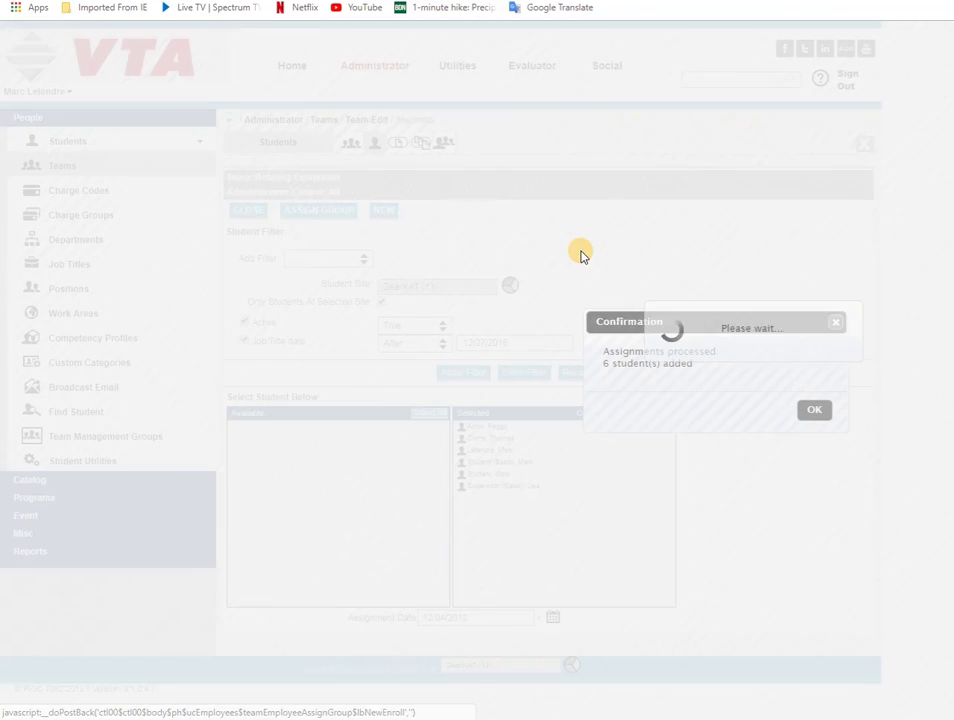
left_click(815, 413)
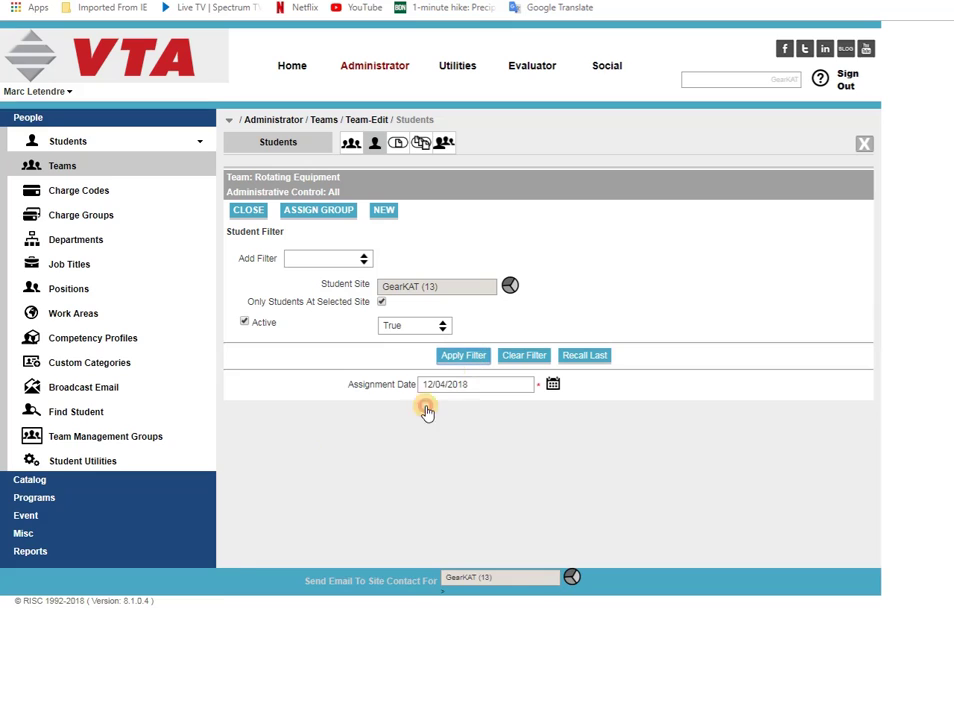
- Select three students from the Available list and reapply the filter
left_click(268, 481)
left_click(268, 481)
left_click(258, 517)
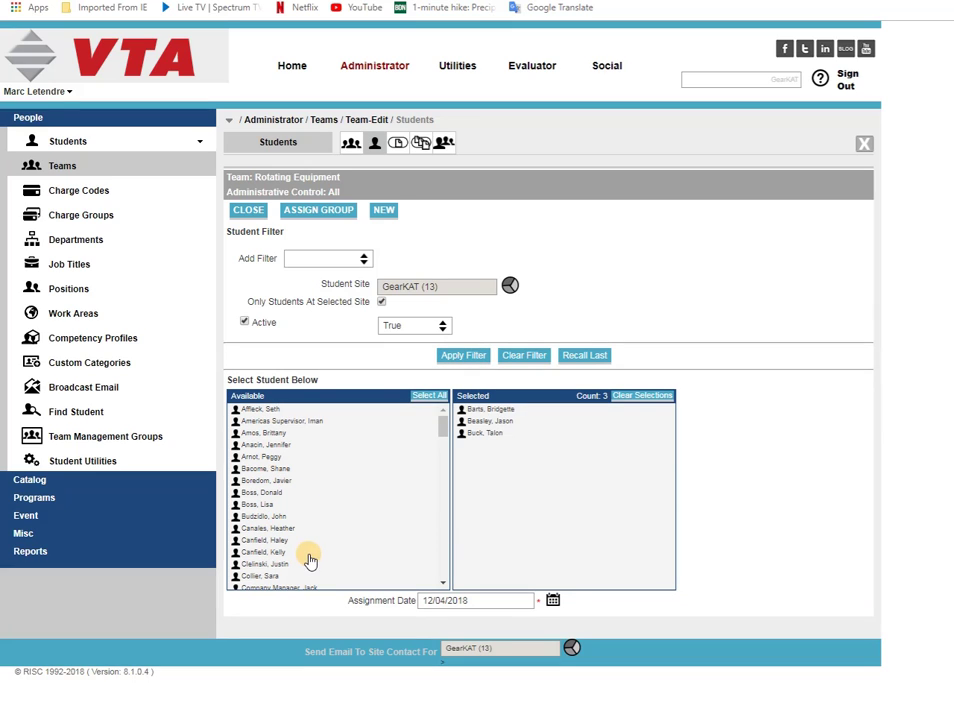
left_click(471, 356)
- Add Department and Job Title date filters, drop the date filter, then clear filters back to Active
left_click(315, 258)
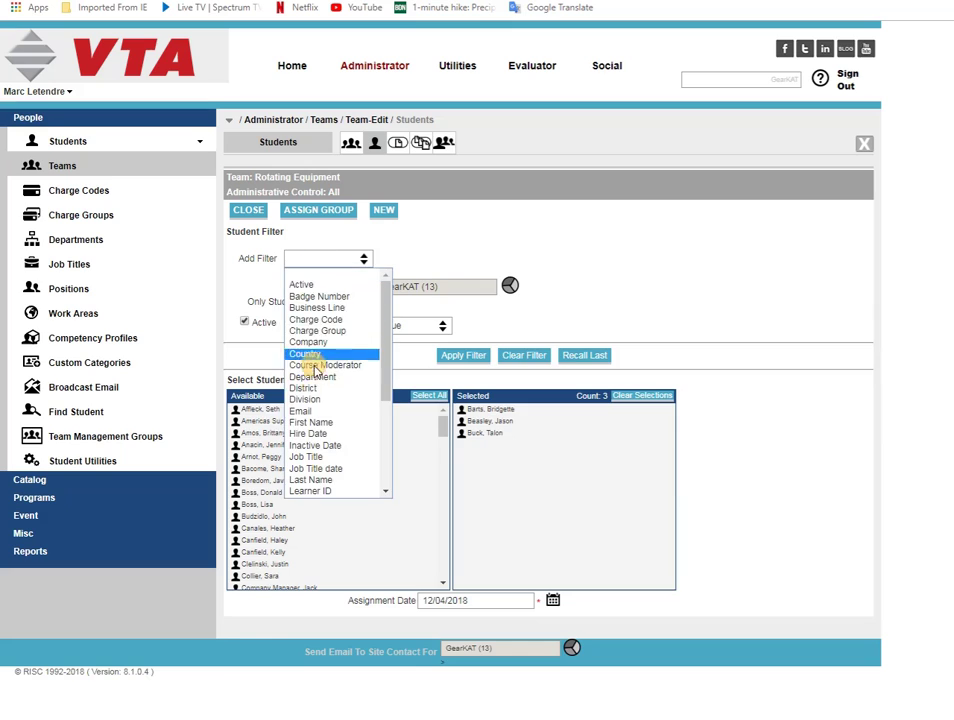
left_click(312, 376)
left_click(314, 258)
left_click(315, 468)
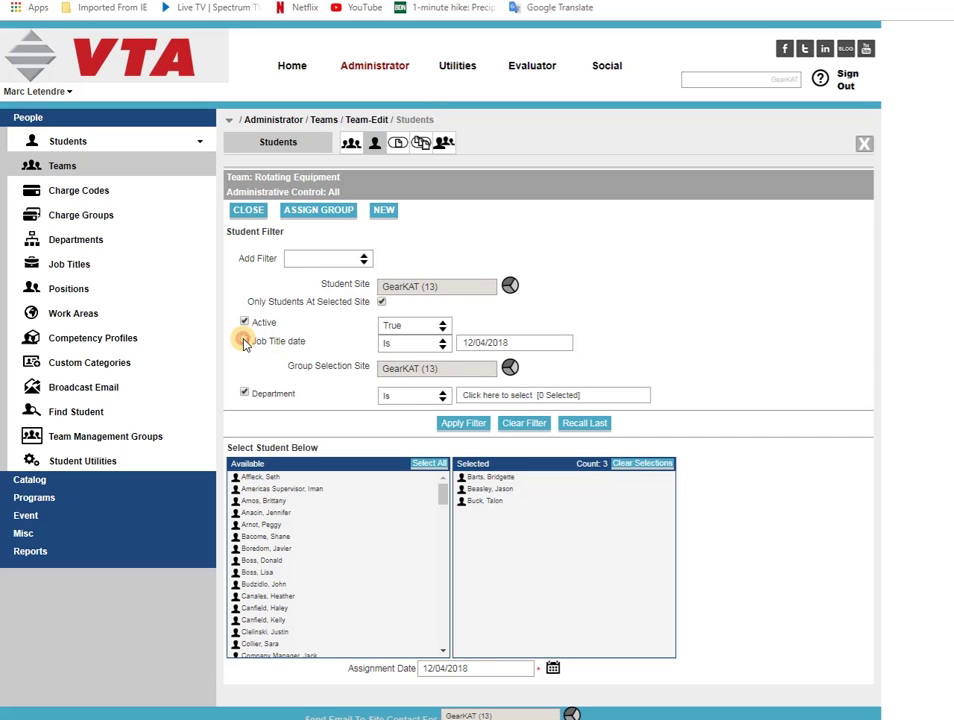
left_click(374, 426)
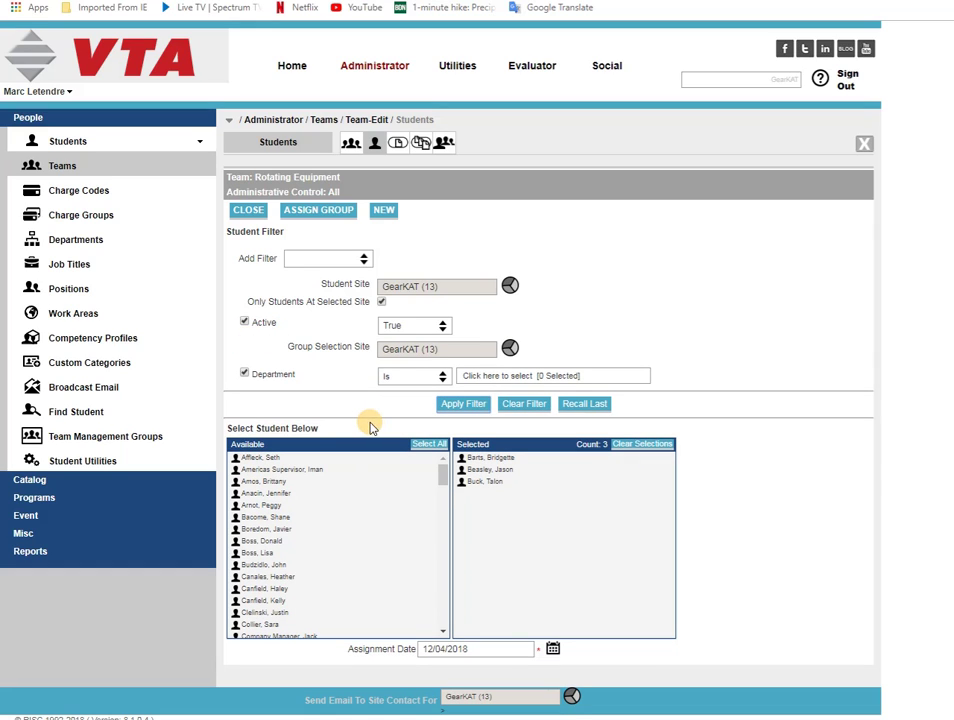
left_click(527, 405)
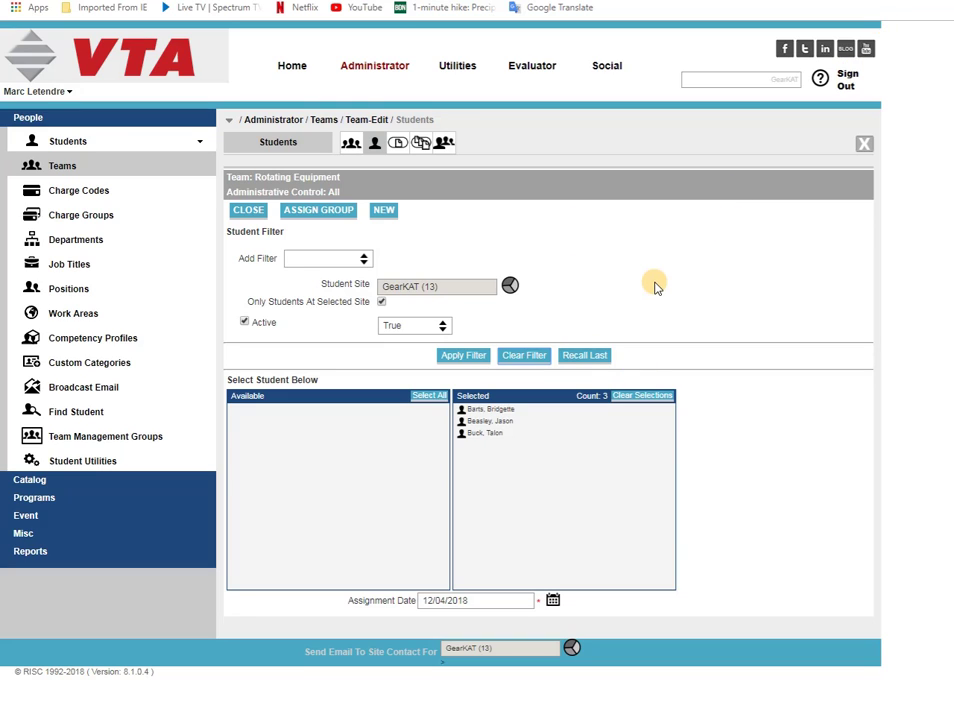
- Recall the previous six selected students and set the assignment date to 01/01/2019
left_click(585, 358)
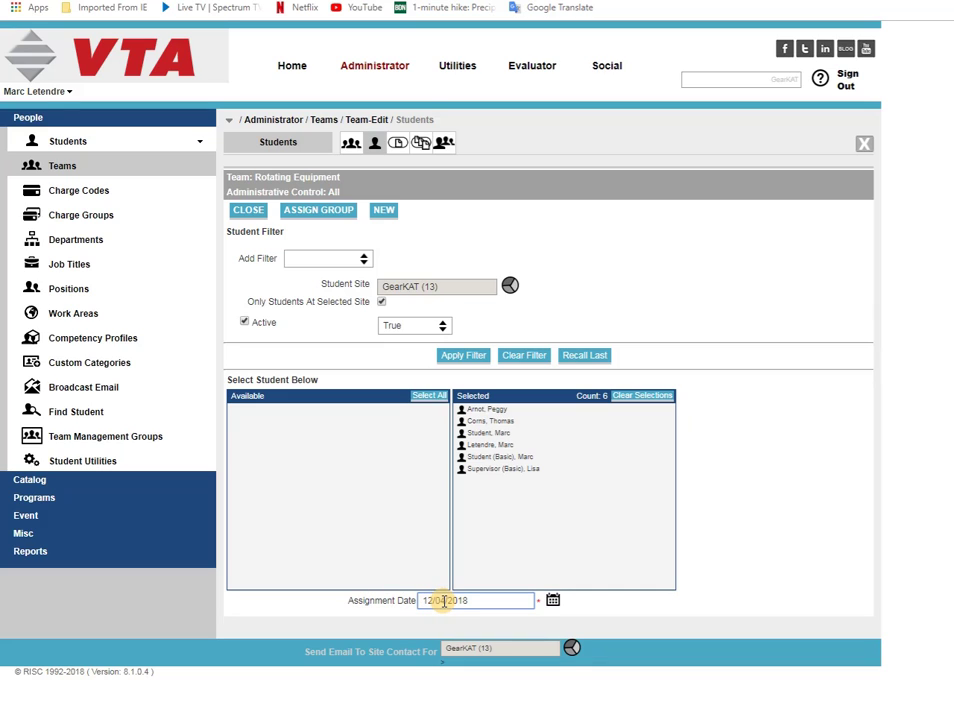
left_click(551, 602)
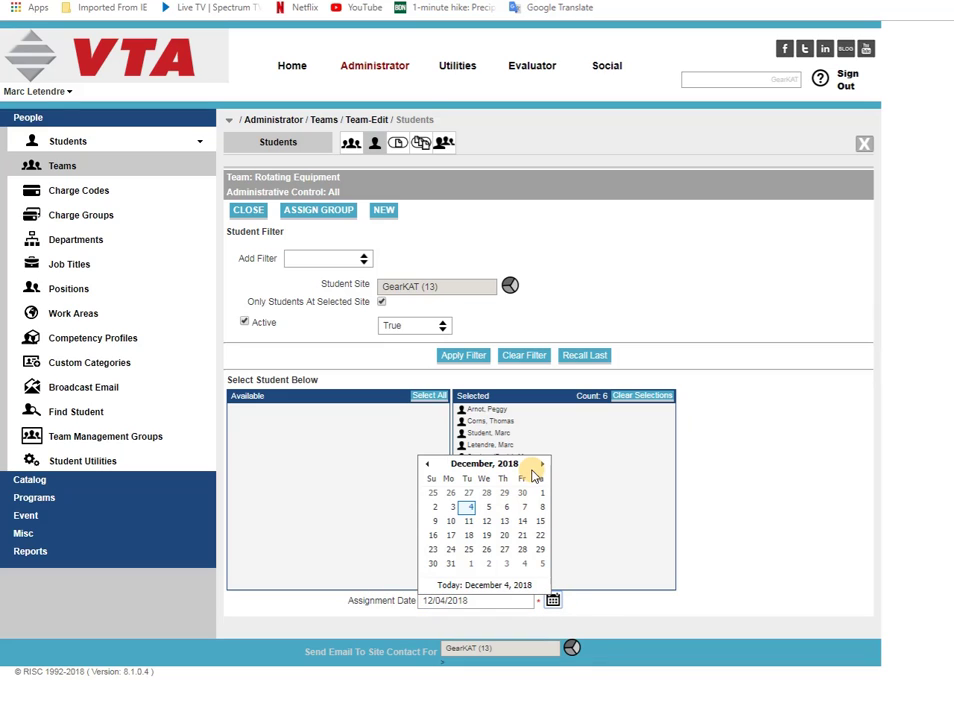
left_click(470, 569)
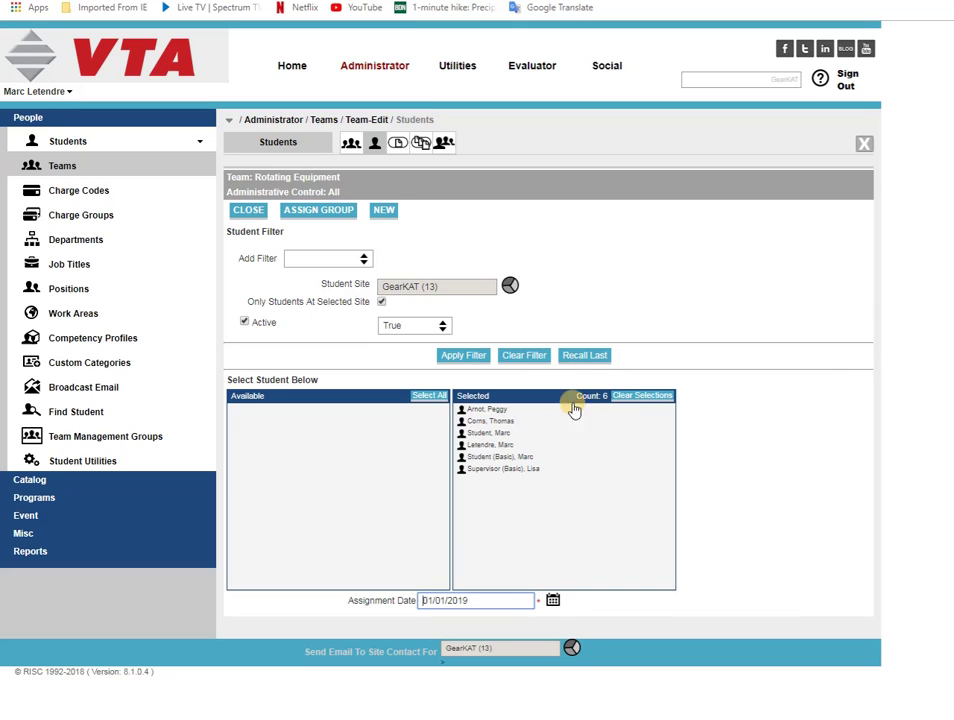
- Apply the filter to list matching students and add two more to the selection
left_click(474, 368)
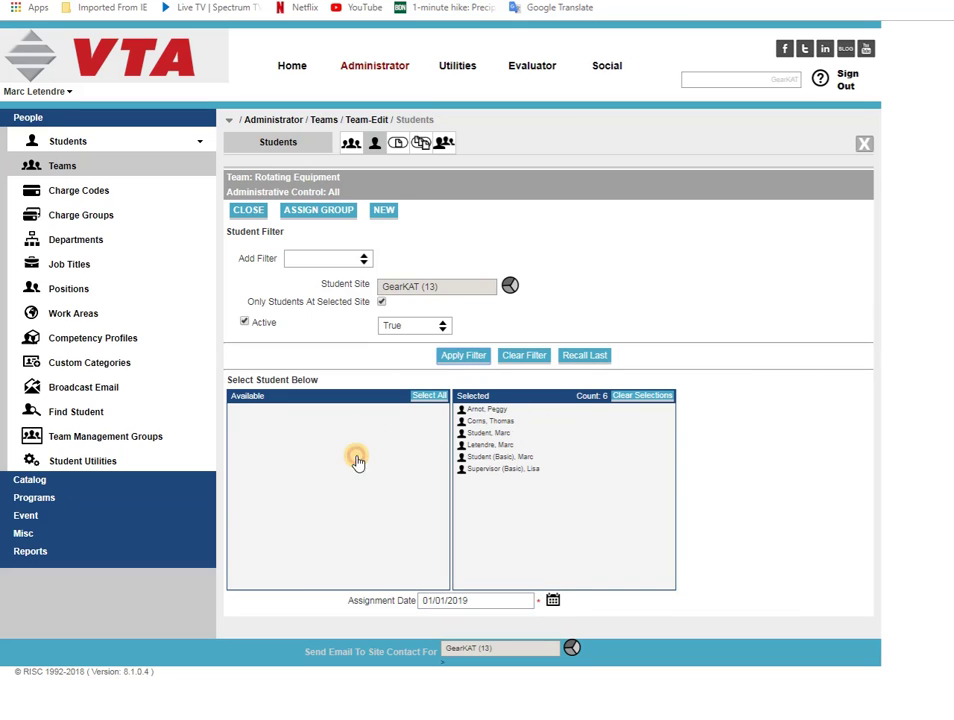
left_click(299, 460)
left_click(299, 462)
- Add further students from the Available list, bringing the selection to twelve
left_click(294, 494)
left_click(293, 505)
left_click(293, 506)
left_click(293, 505)
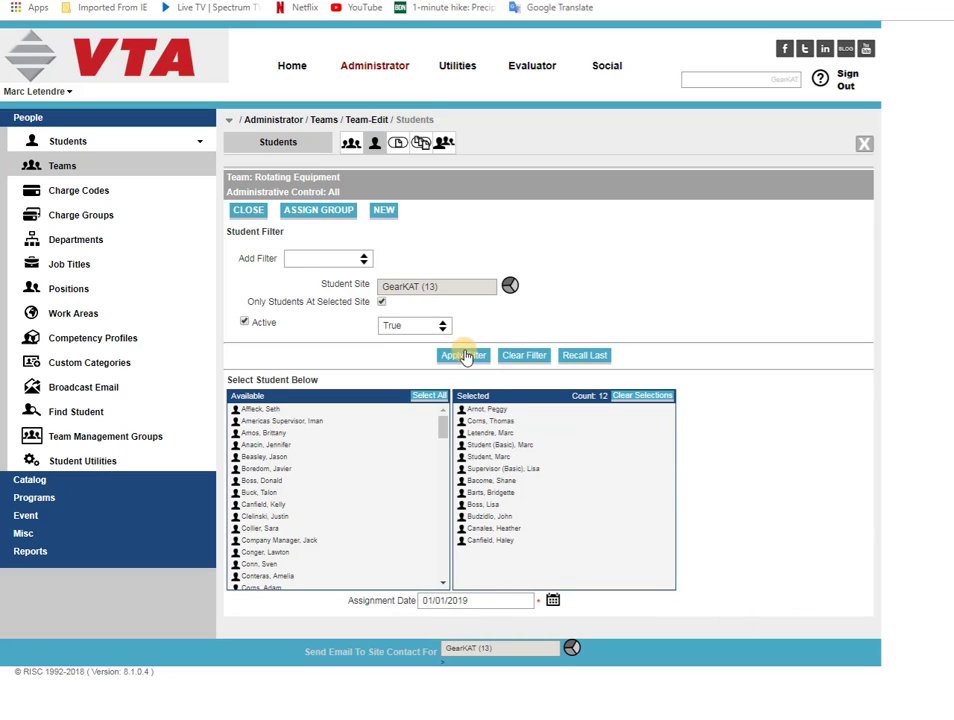
- Assign the twelve students to Rotating Equipment and save the existing-member listing as Student_Listing.txt
left_click(330, 209)
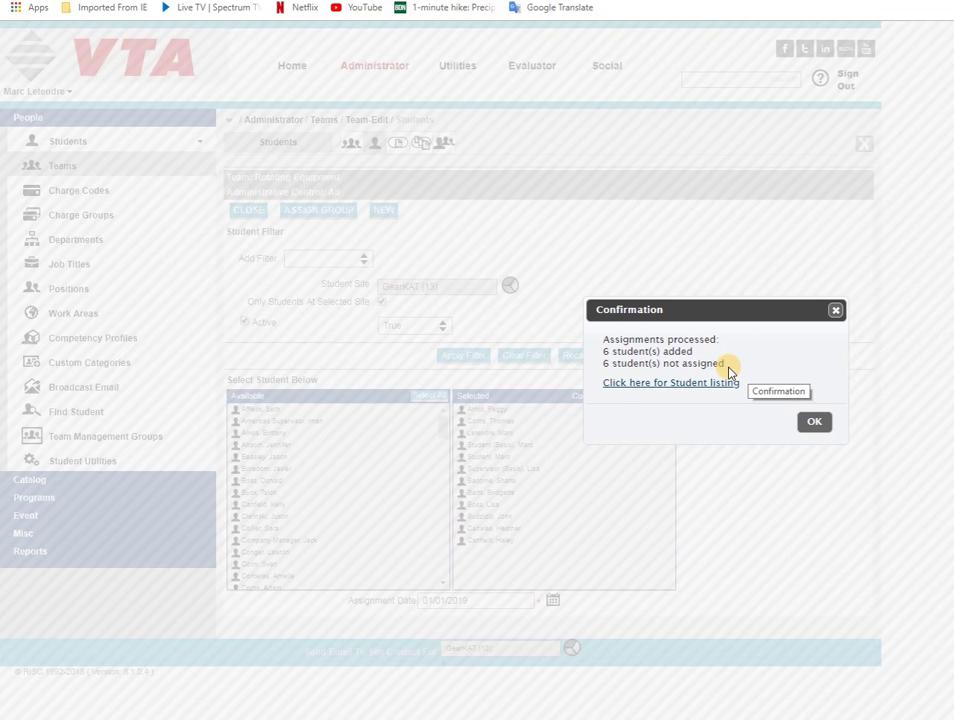
left_click(681, 386)
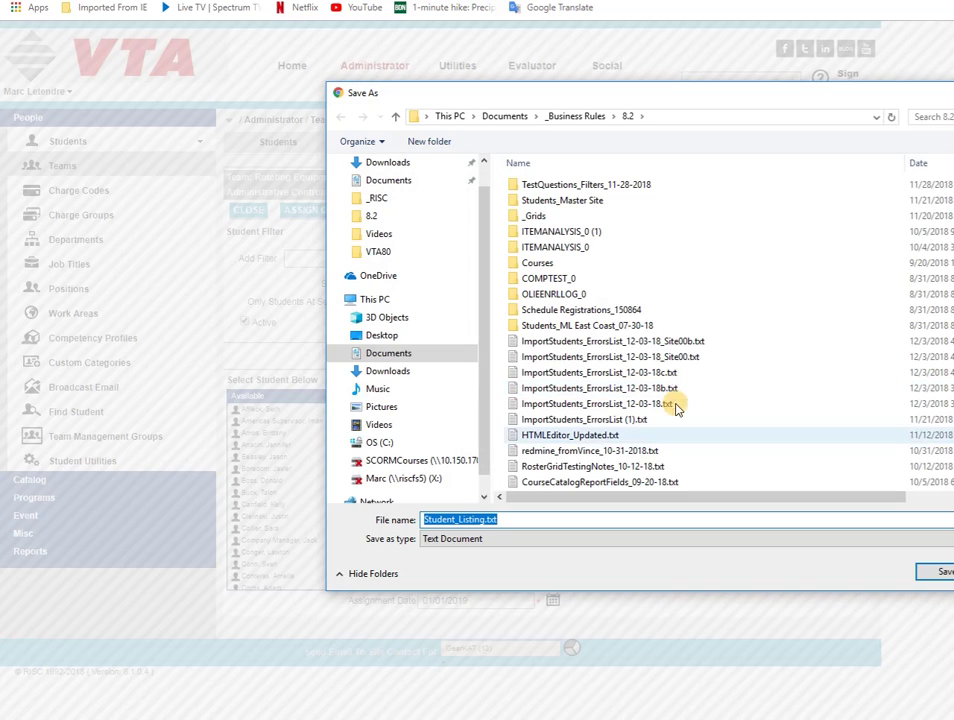
left_click(925, 572)
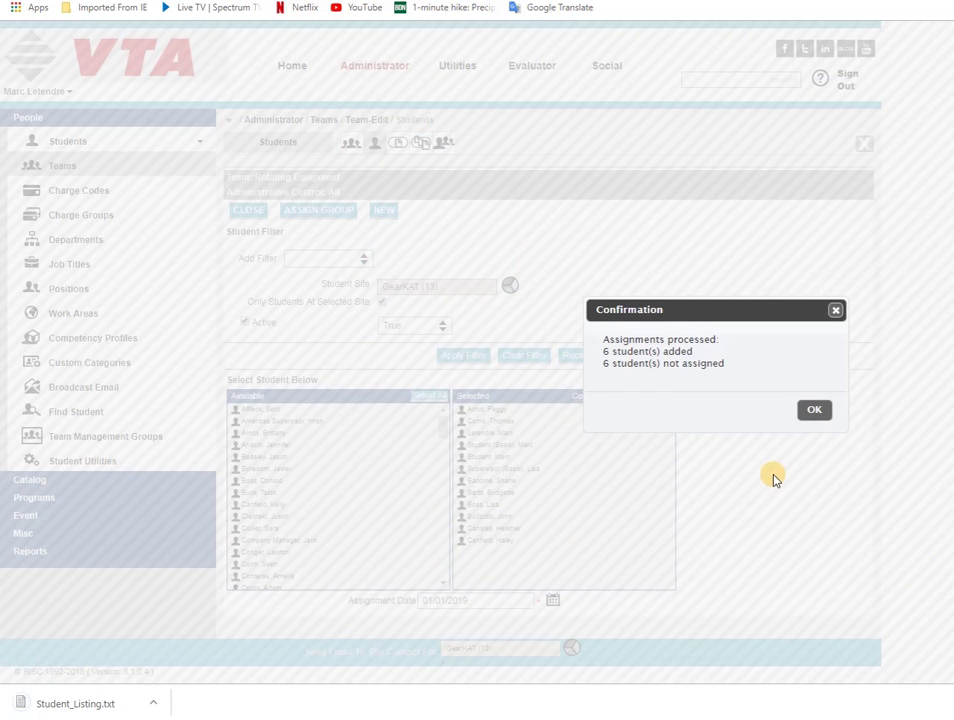
left_click(78, 710)
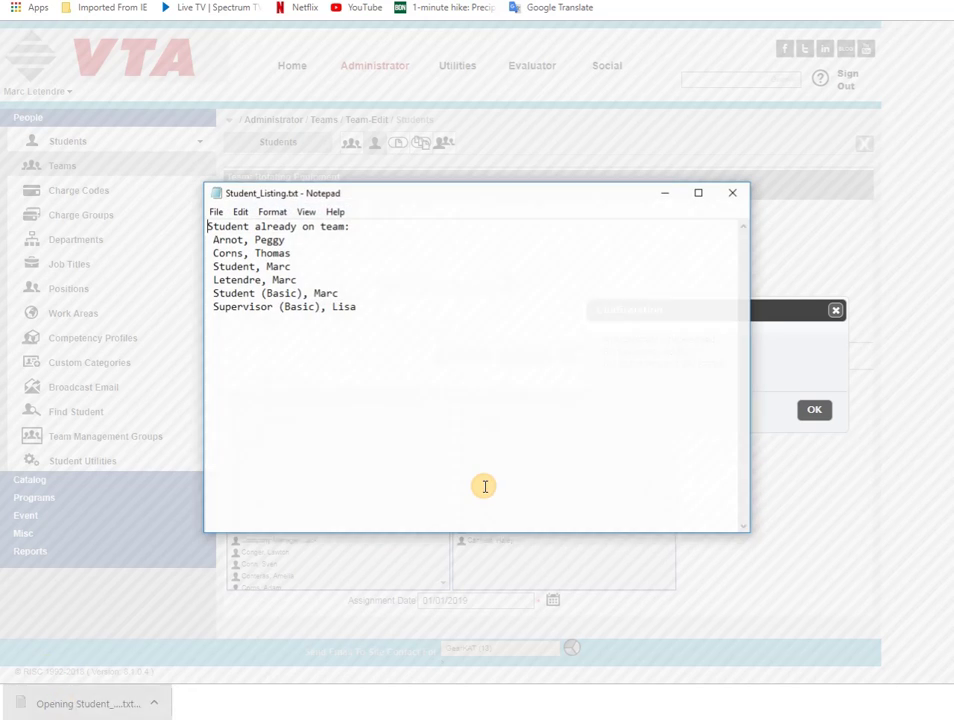